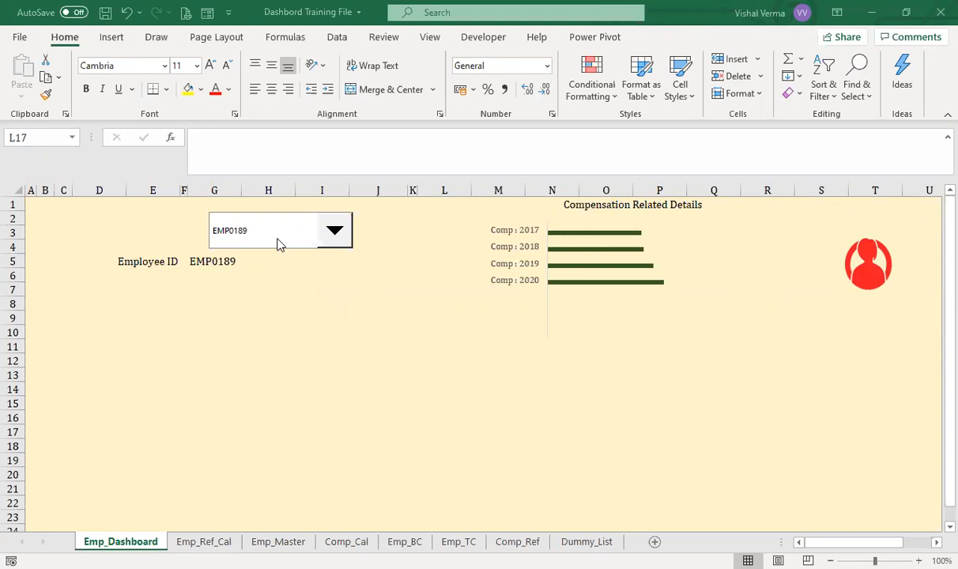
Step: Move the employee ID drop-down control up to rows 1–2 above the Employee ID row and shrink it to span columns F to H
right_click(278, 248)
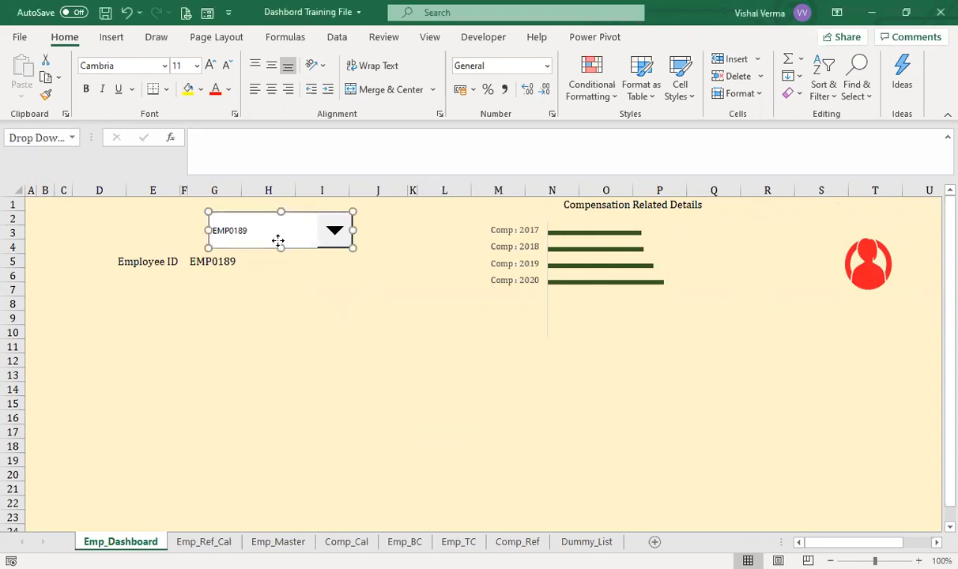
left_click(468, 306)
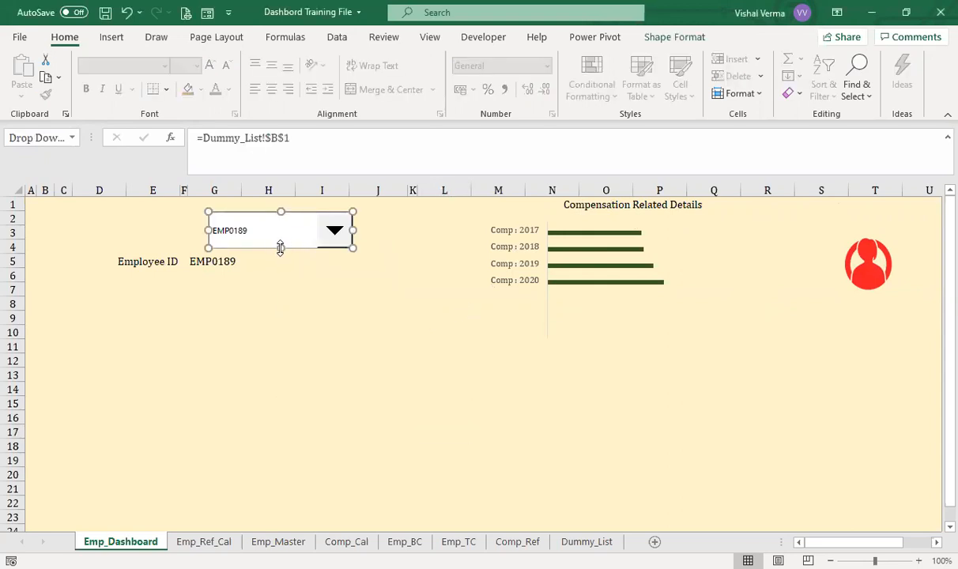
left_click_drag(280, 248, 265, 202)
left_click_drag(324, 214, 293, 214)
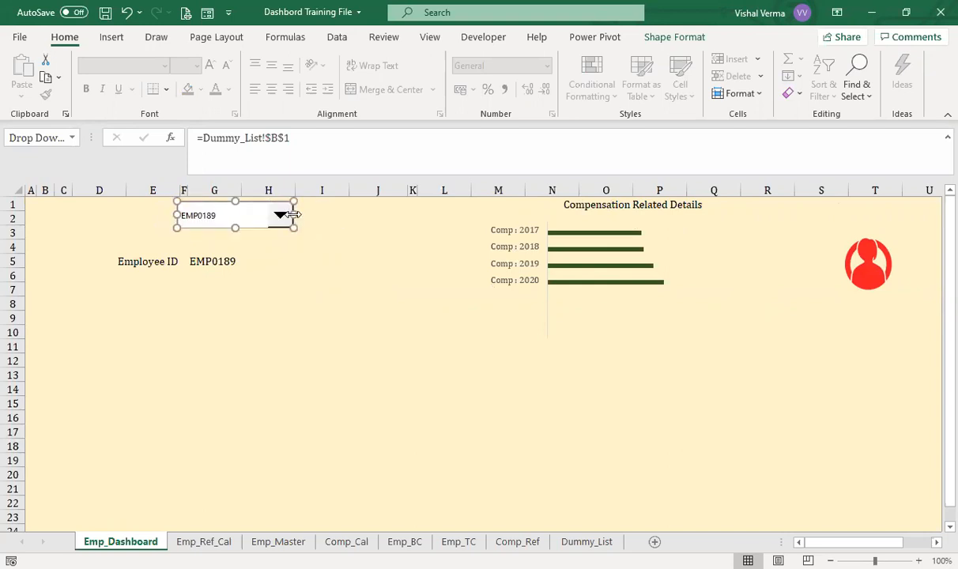
left_click(284, 372)
Step: Enter "Select the Employee ID using drop down" in the merged cell A1
left_click(61, 215)
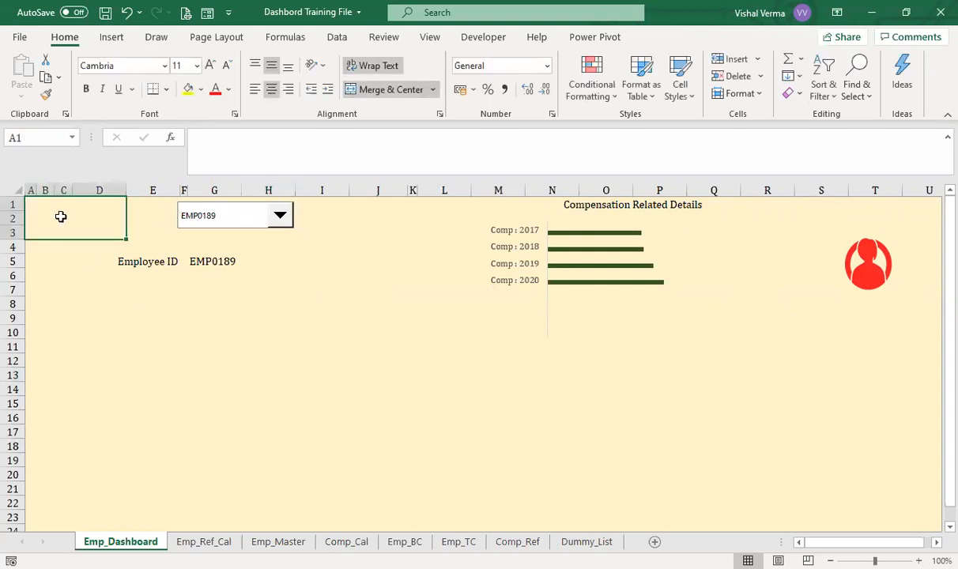
key("shift+Right")
key("shift+Left")
type("Select the Emplo")
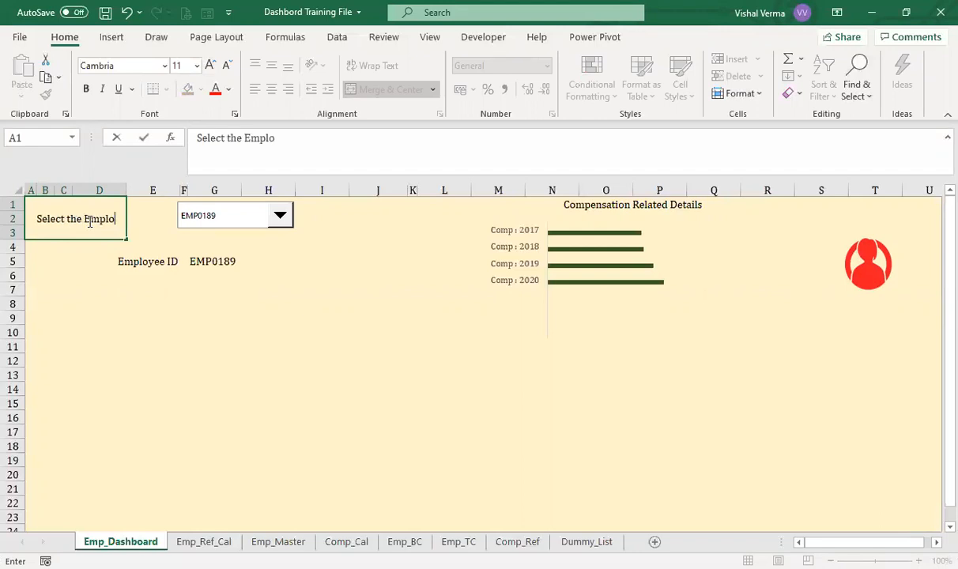
type("yee I")
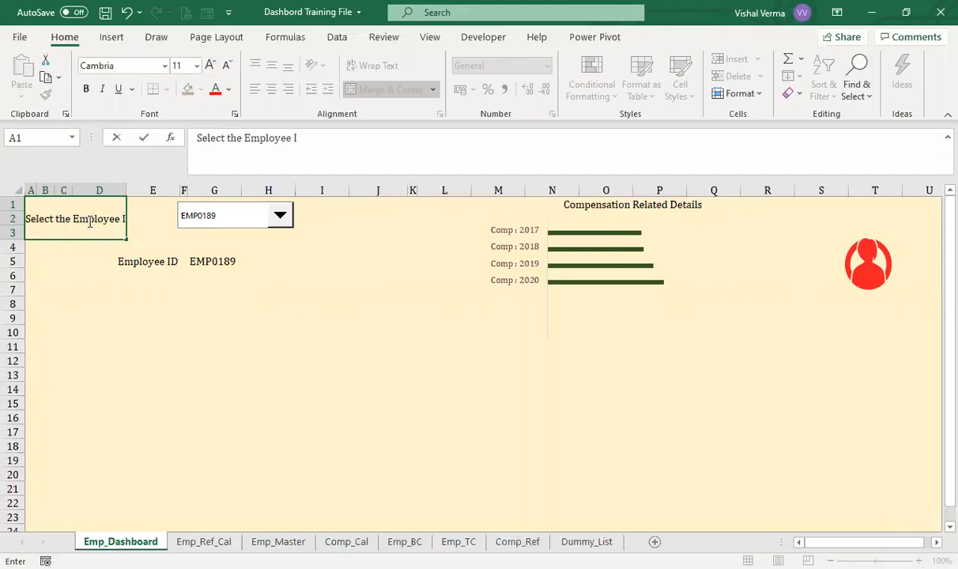
type("D us")
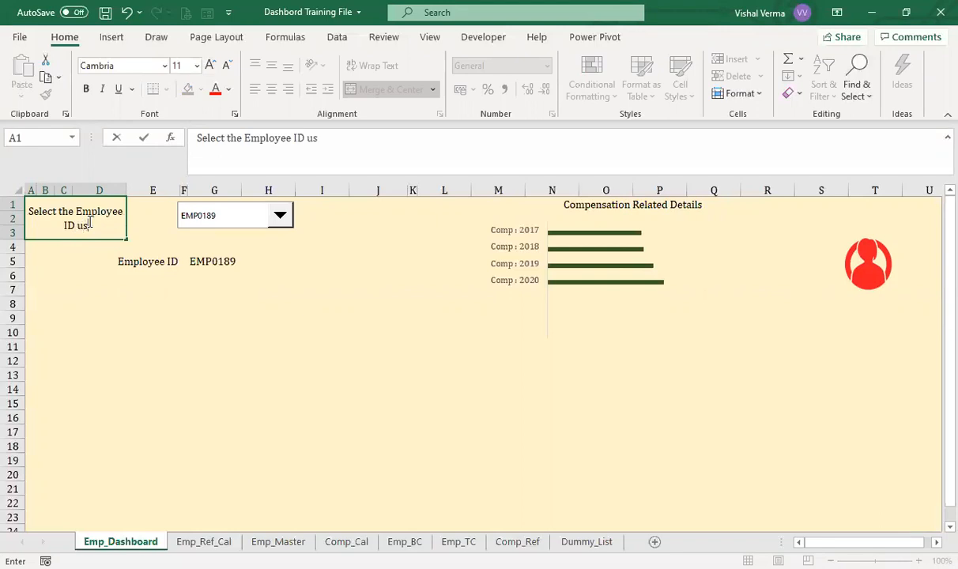
type("ing drop")
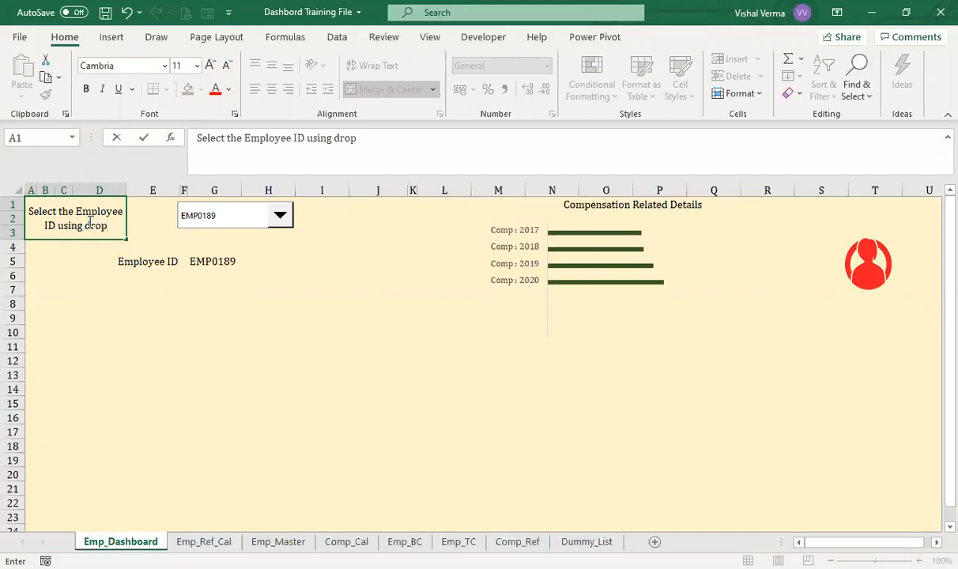
type(" down")
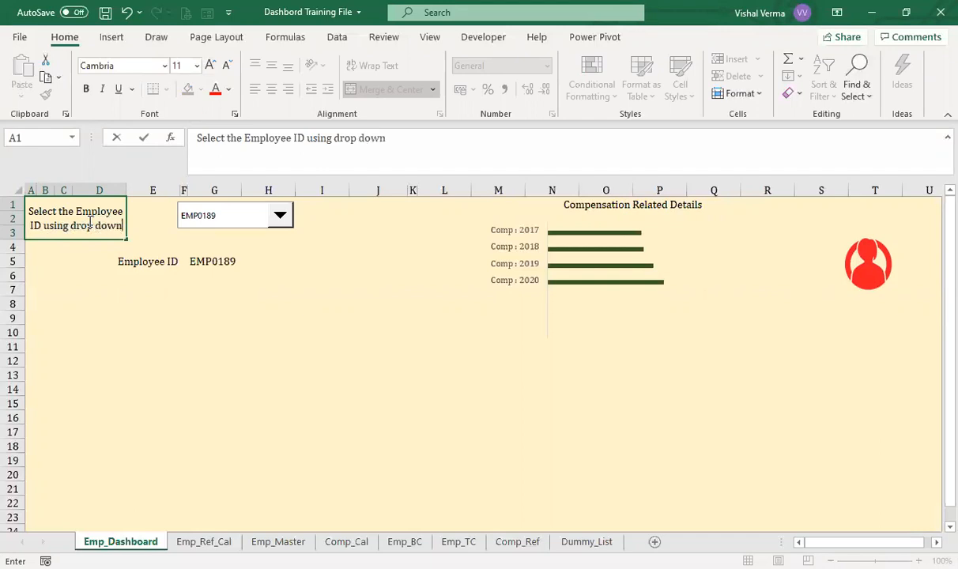
key("Return")
Step: Try applying thick outside borders to the instruction cell A1
left_click(128, 220)
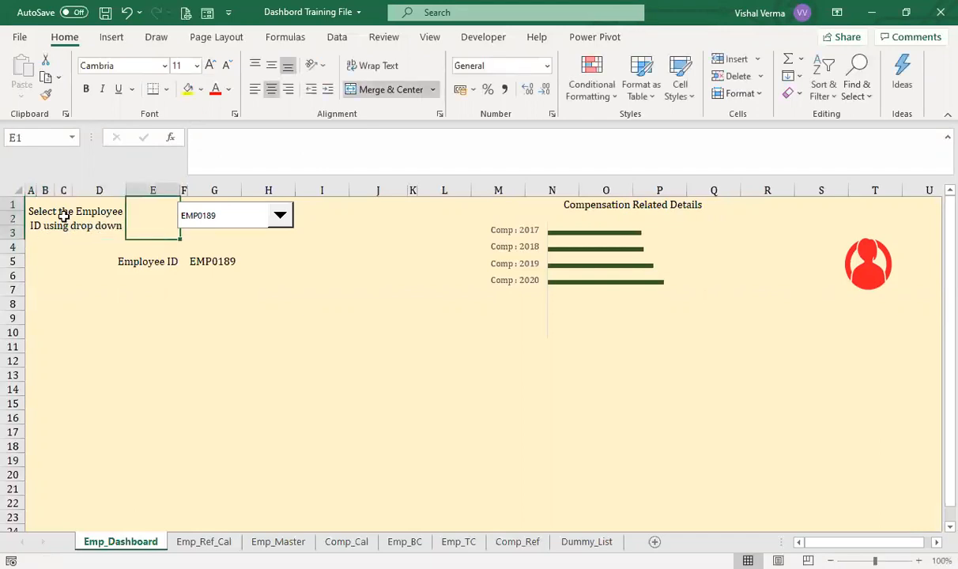
left_click(64, 213)
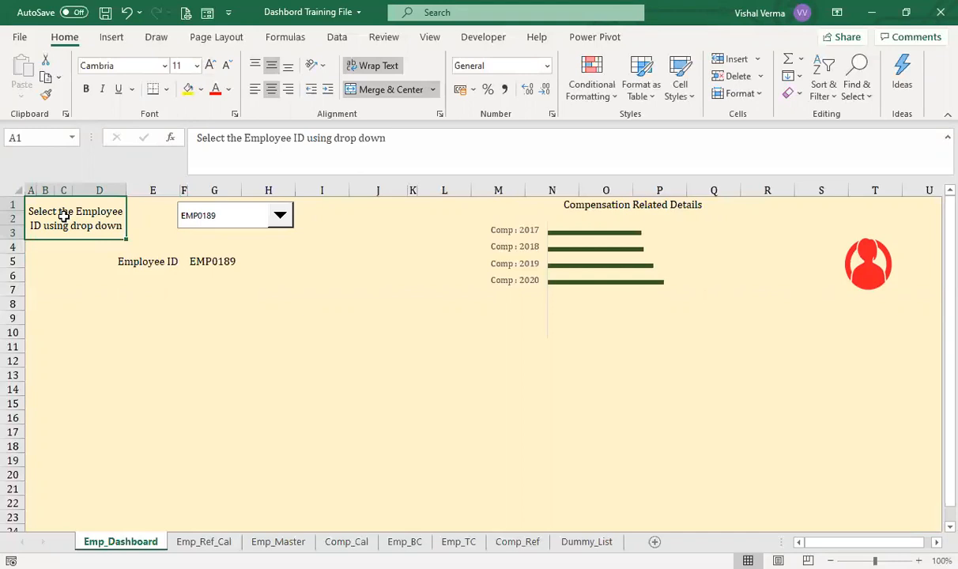
left_click(166, 90)
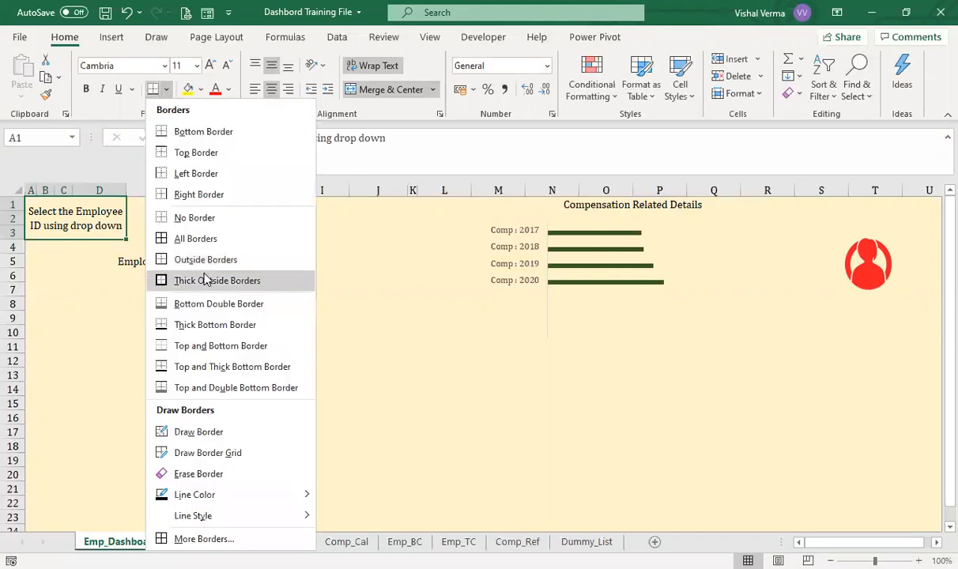
left_click(204, 280)
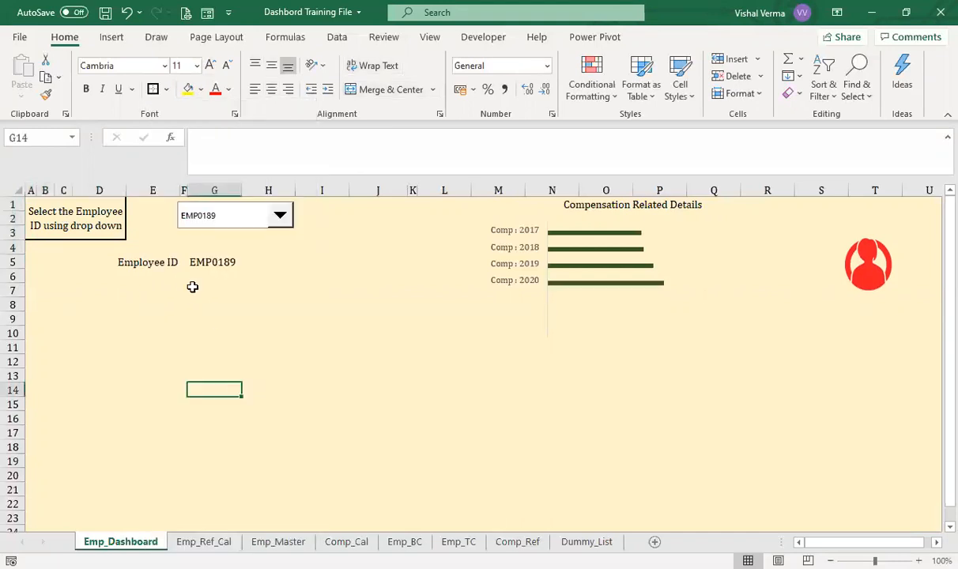
Step: Insert a new column before column A and narrow it to a thin margin
left_click(43, 218)
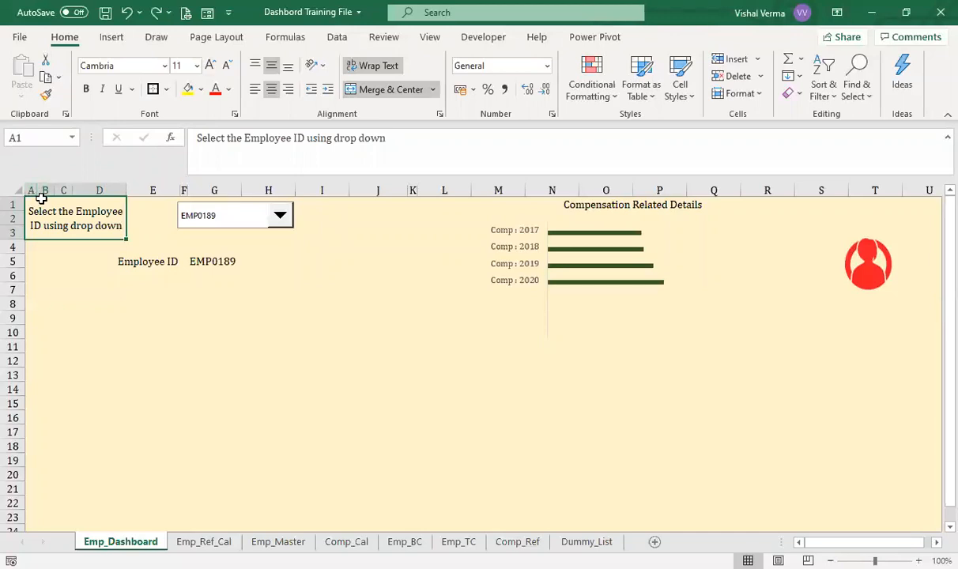
left_click(30, 189)
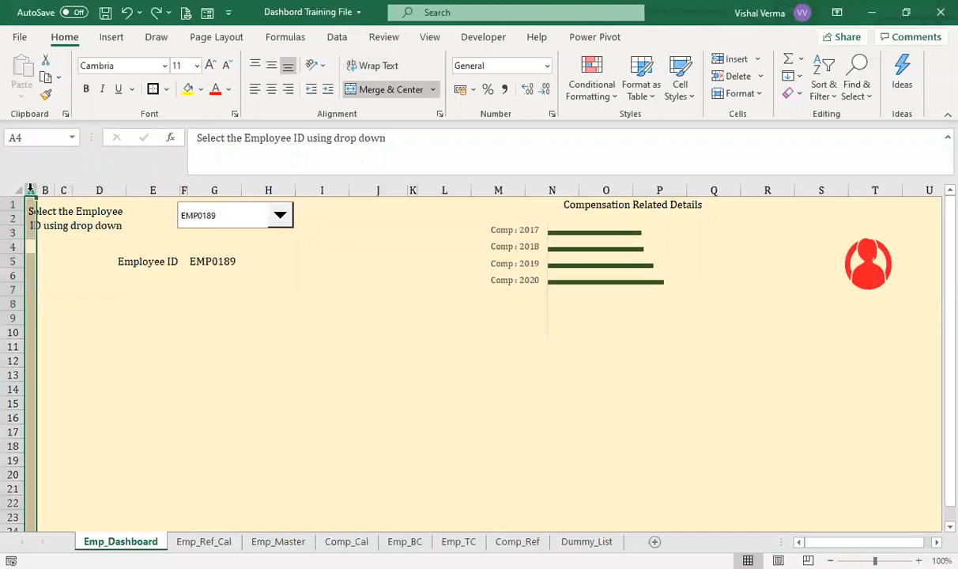
right_click(30, 190)
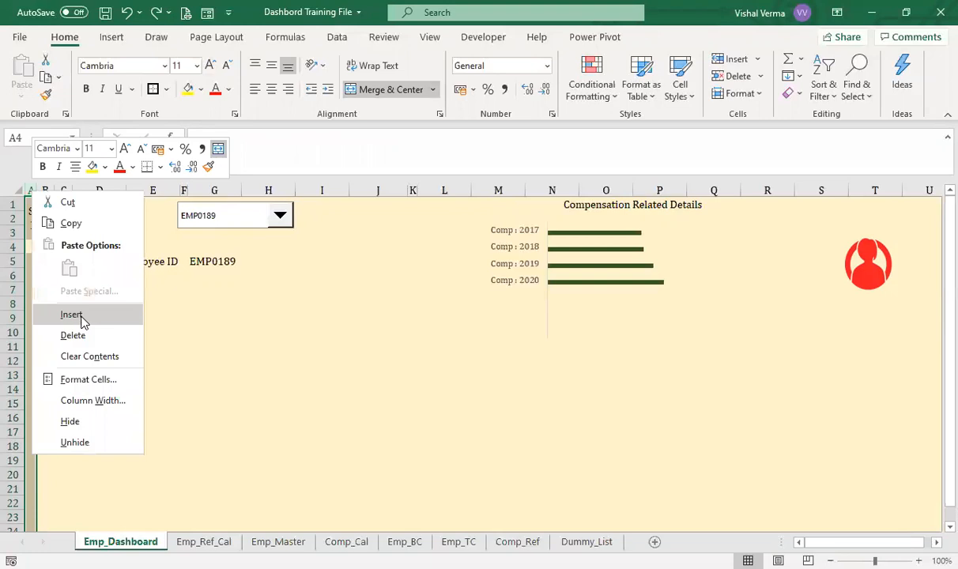
left_click(76, 316)
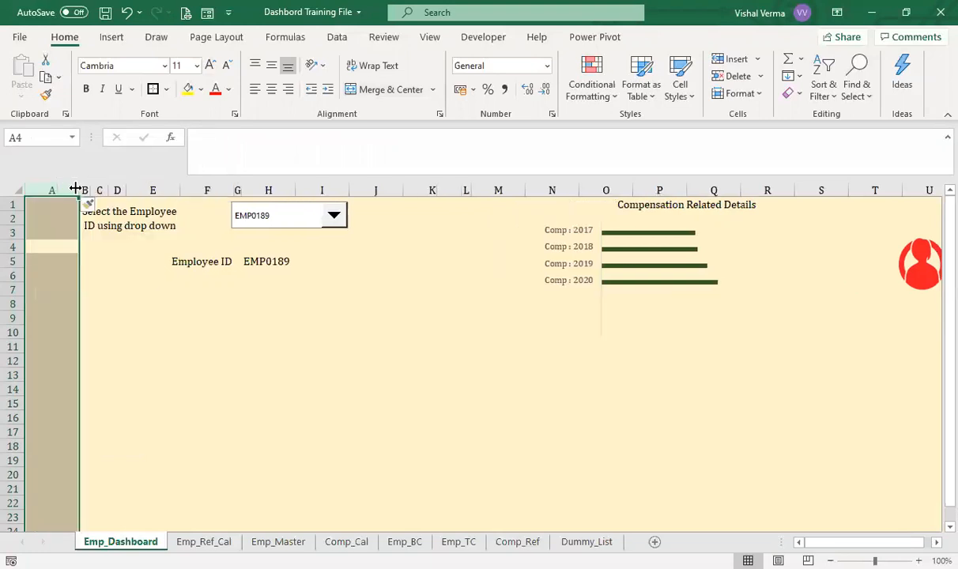
left_click(89, 317)
left_click_drag(75, 188, 34, 189)
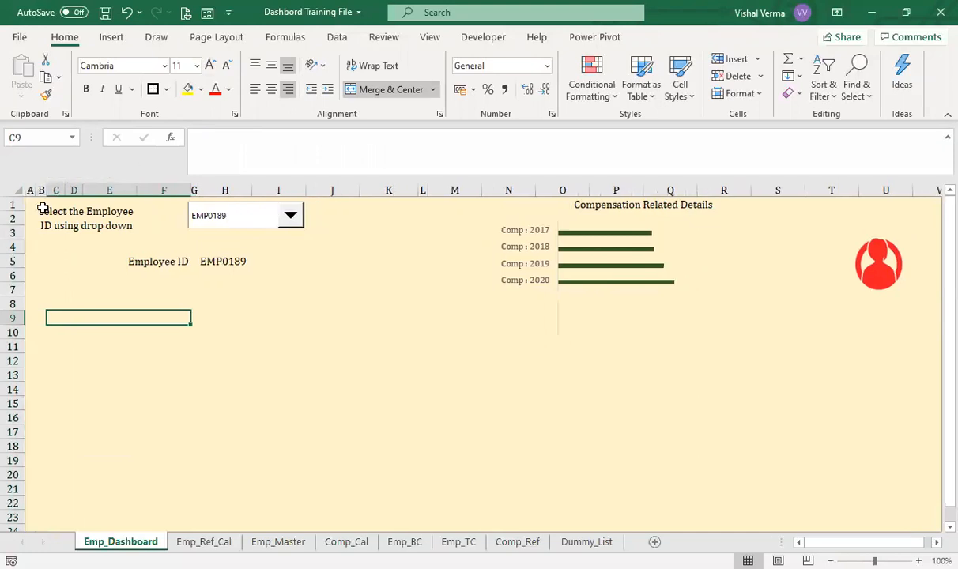
left_click(97, 302)
Step: Apply thick outside borders to the instruction cell B1
left_click(76, 214)
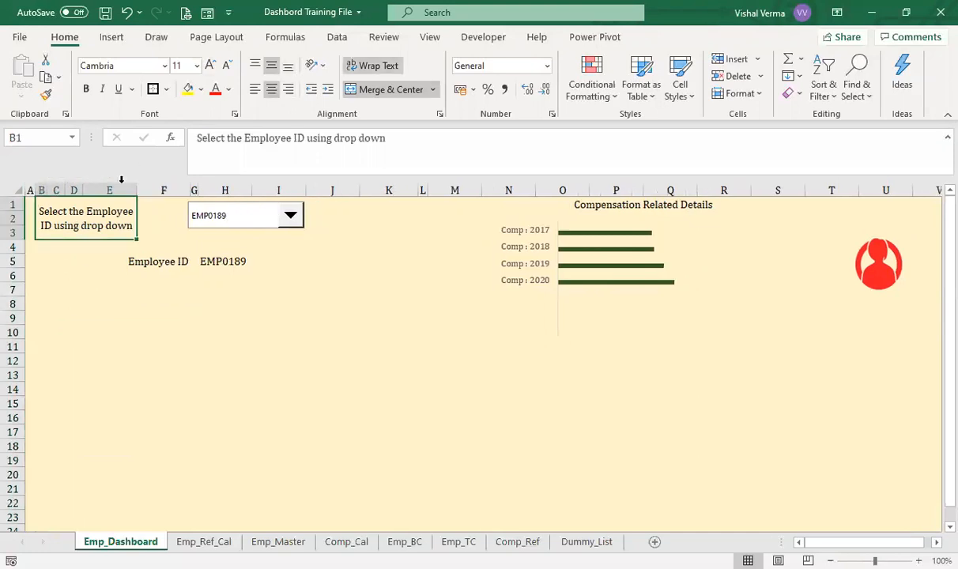
left_click(153, 89)
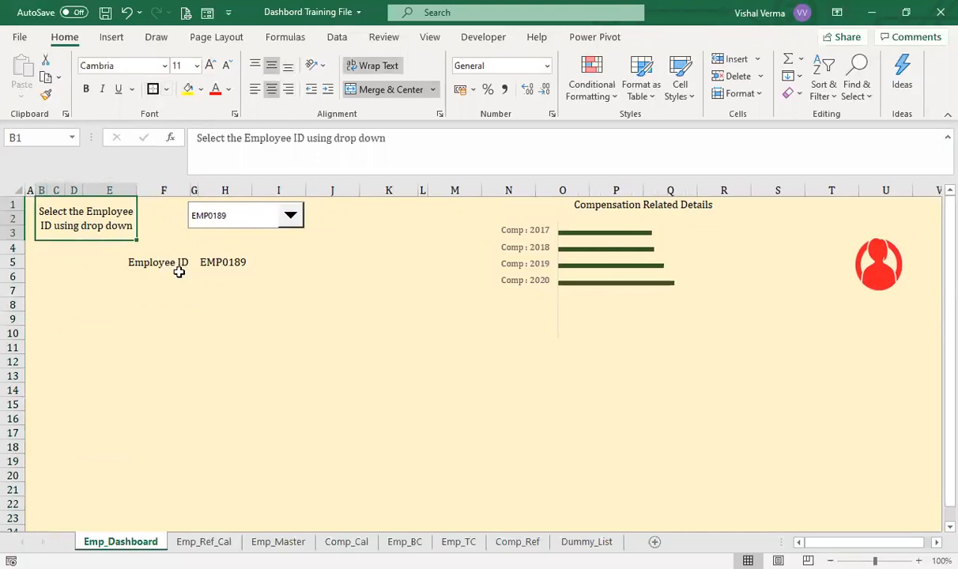
left_click(198, 359)
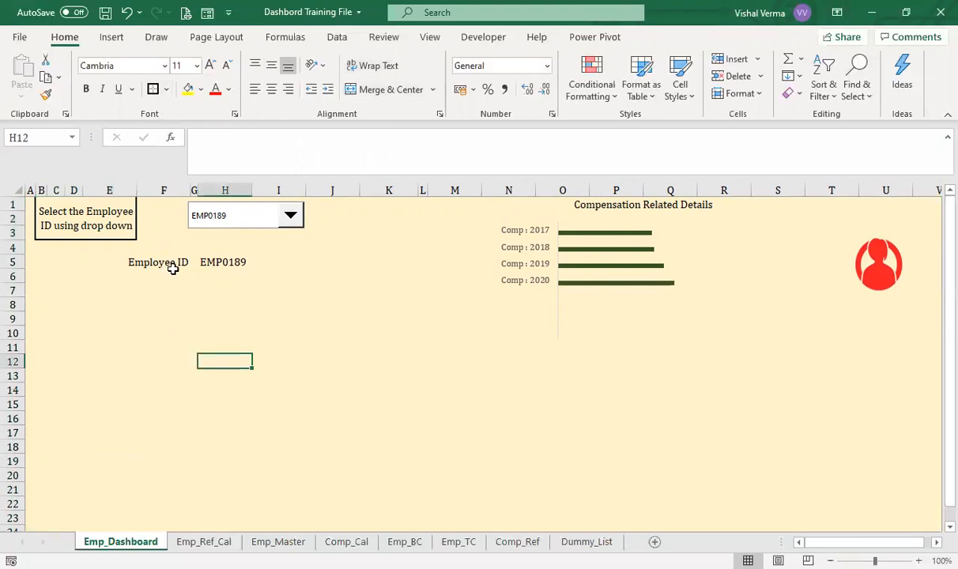
Step: Draw a pentagon arrow shape about 1.54 cm high and 1.8 cm wide between the instruction cell and the drop-down control
left_click(113, 40)
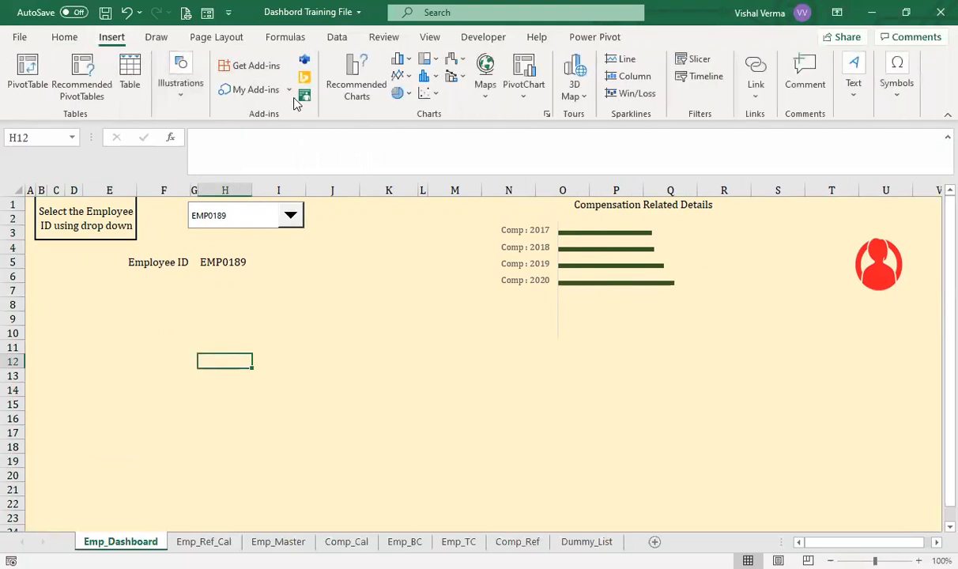
left_click(180, 99)
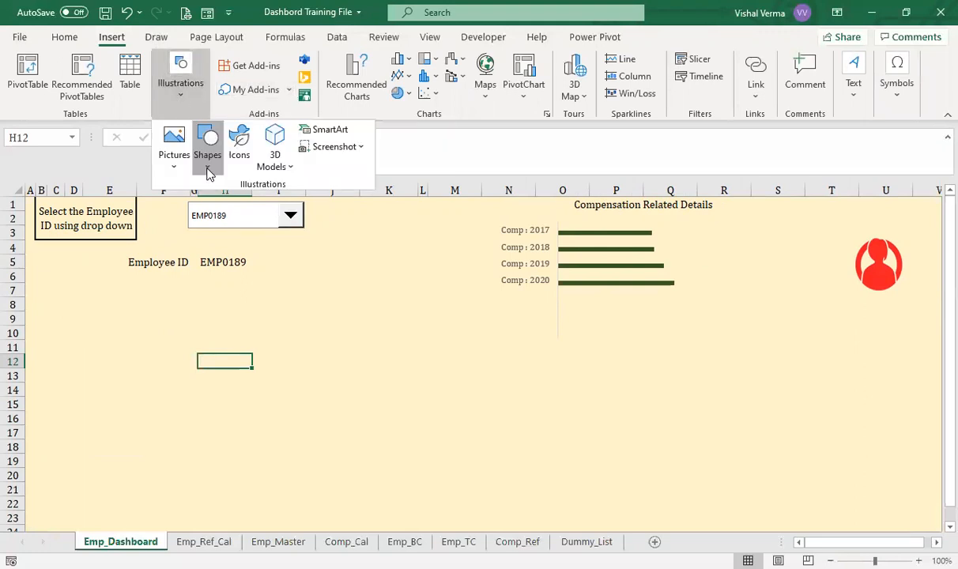
left_click(208, 168)
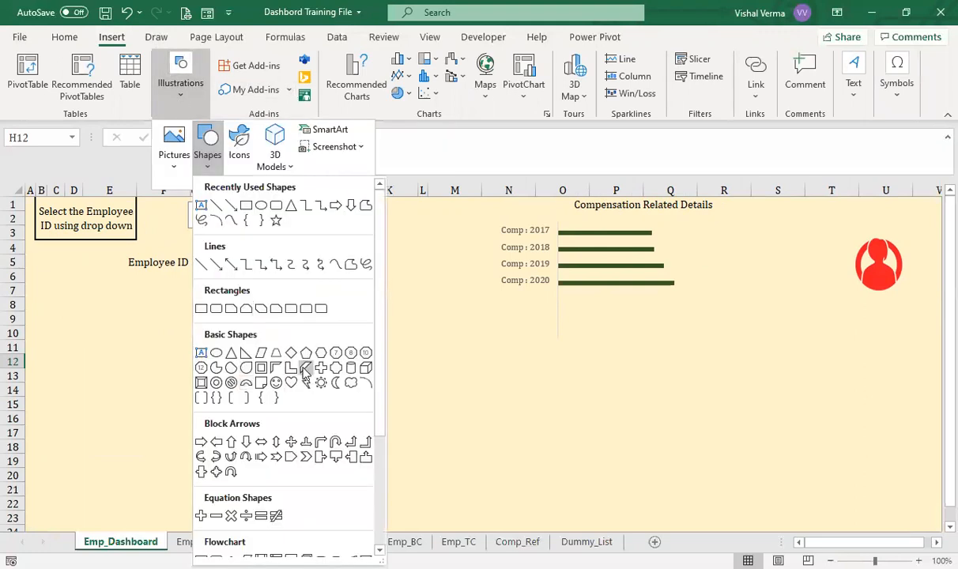
left_click(290, 458)
left_click_drag(136, 198, 186, 238)
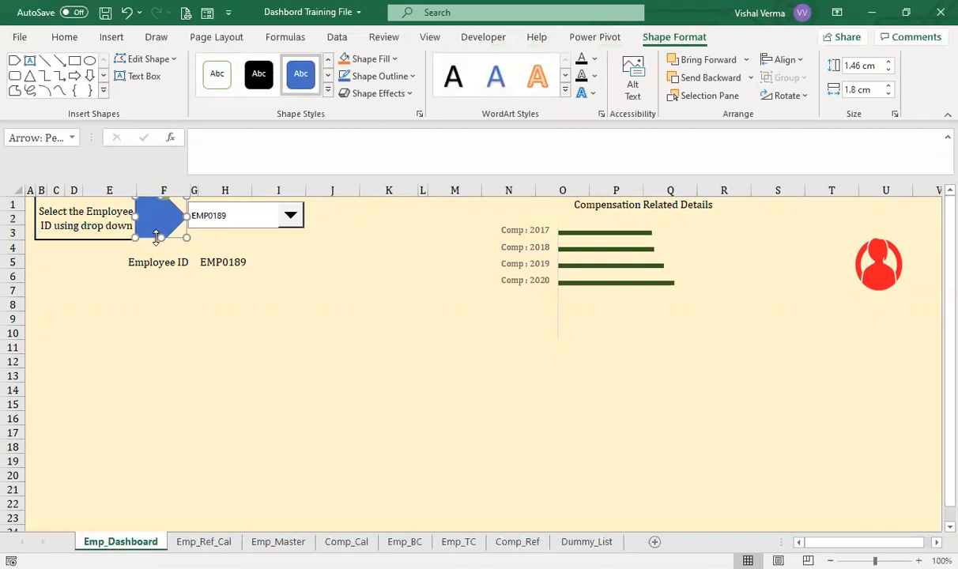
left_click_drag(161, 239, 163, 242)
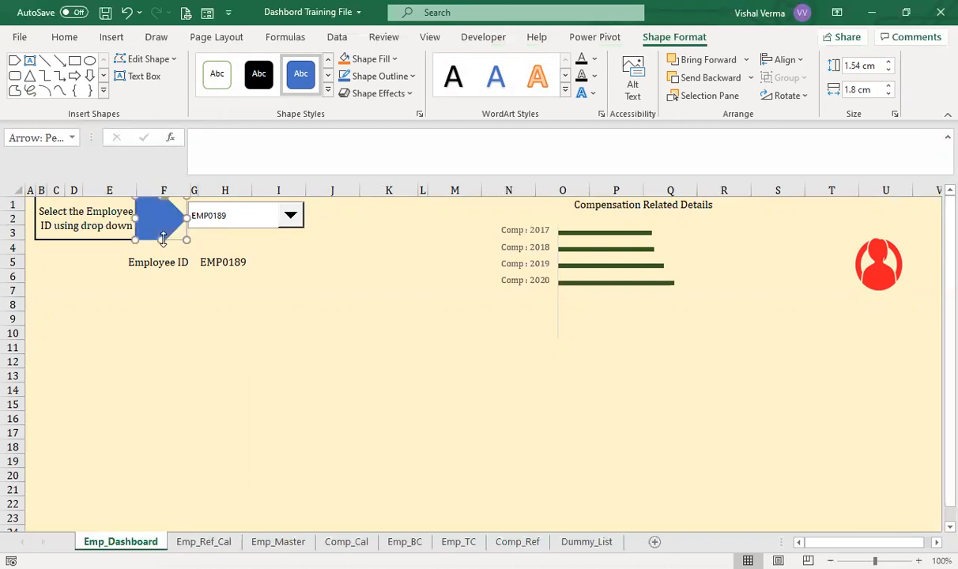
Step: Fill the pentagon arrow with orange and remove its outline
left_click(346, 60)
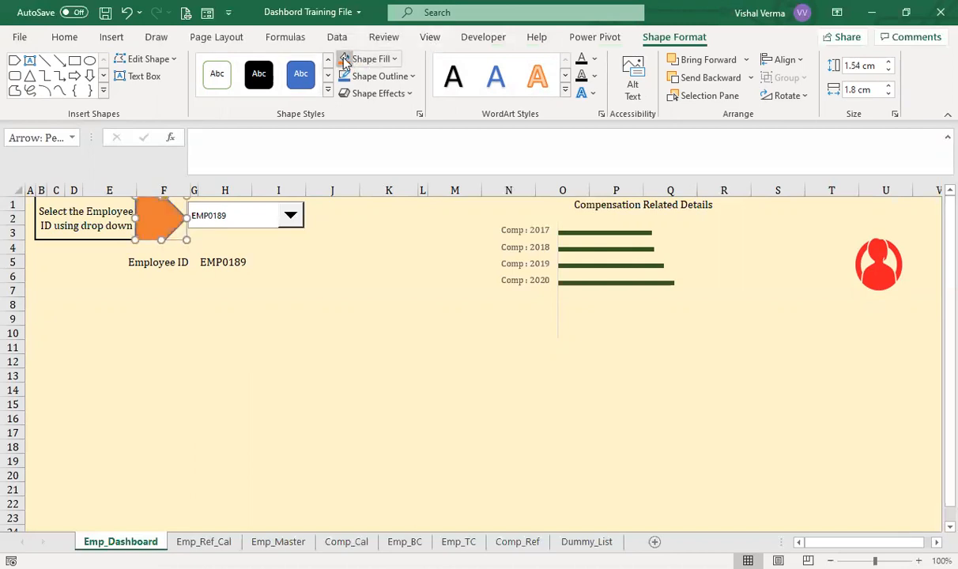
left_click(393, 74)
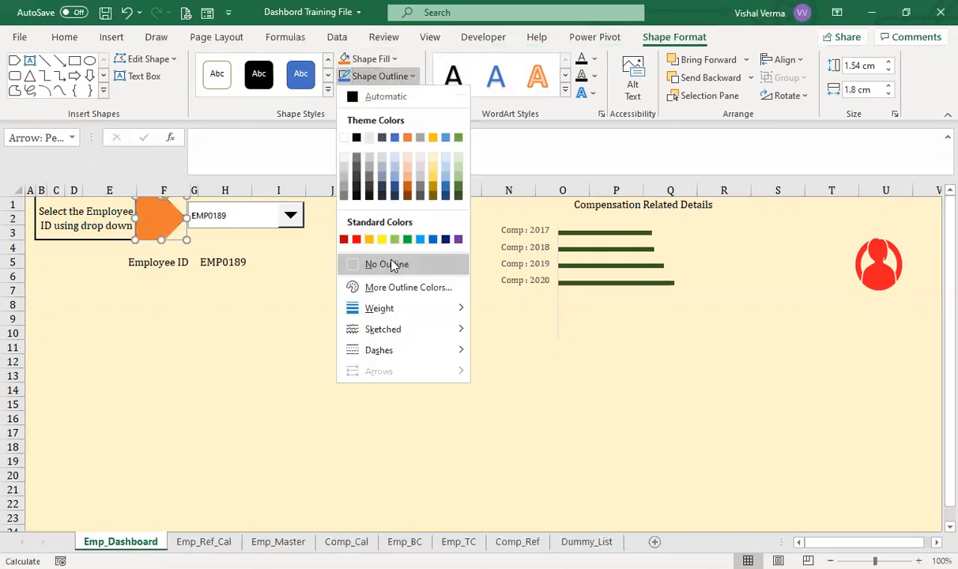
left_click(285, 329)
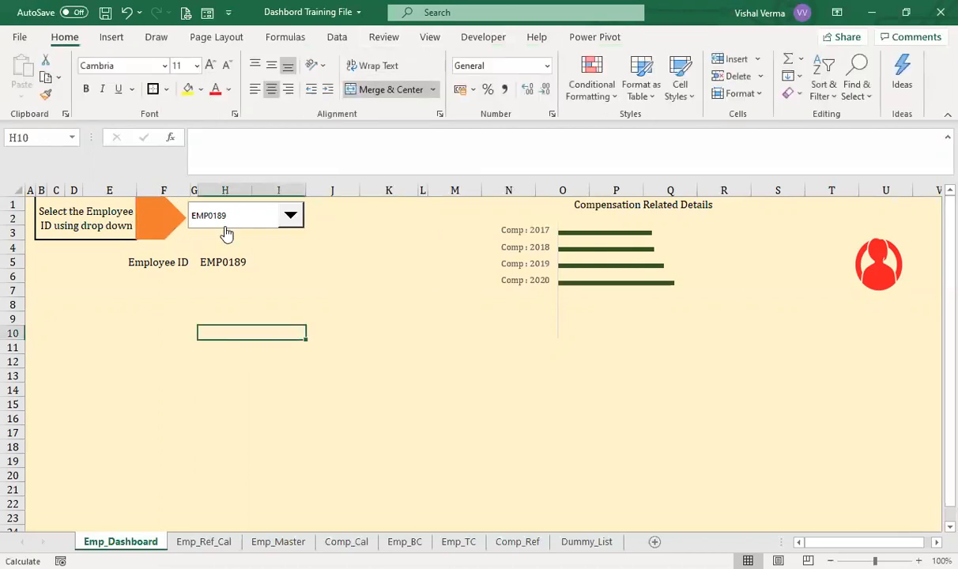
Step: Link merged cell J1 to the employee name on the reference sheet with the formula =Emp_Ref_Cal!B5
left_click(338, 228)
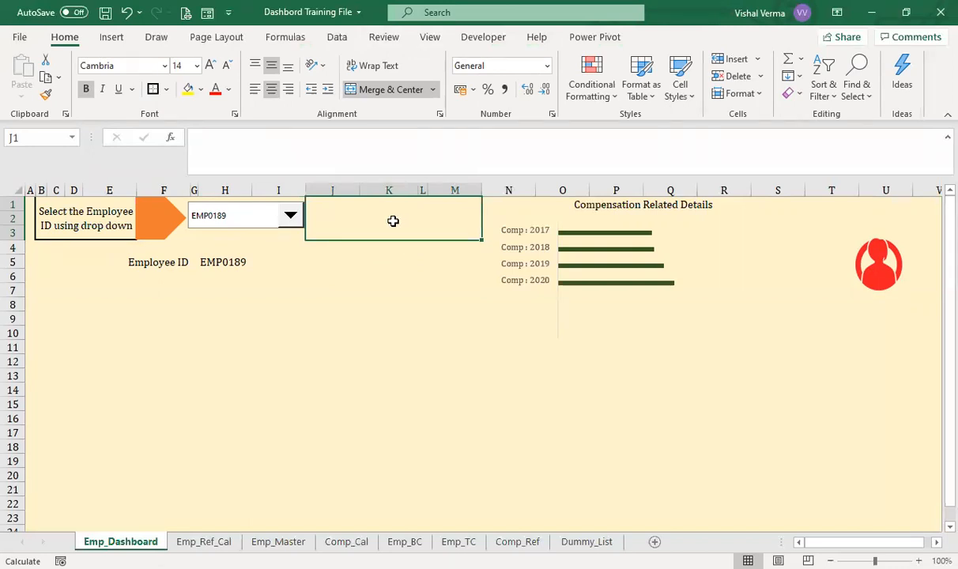
type("=")
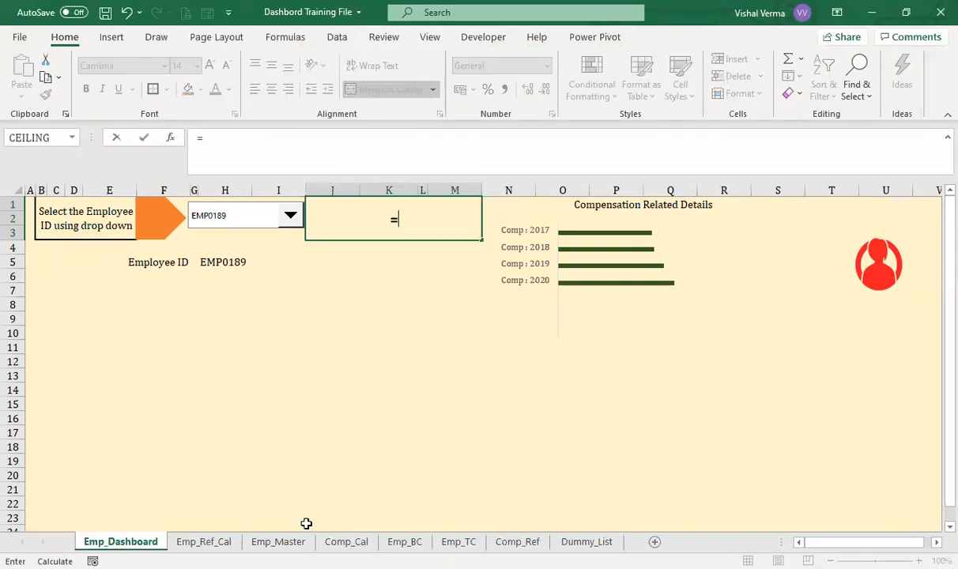
left_click(204, 541)
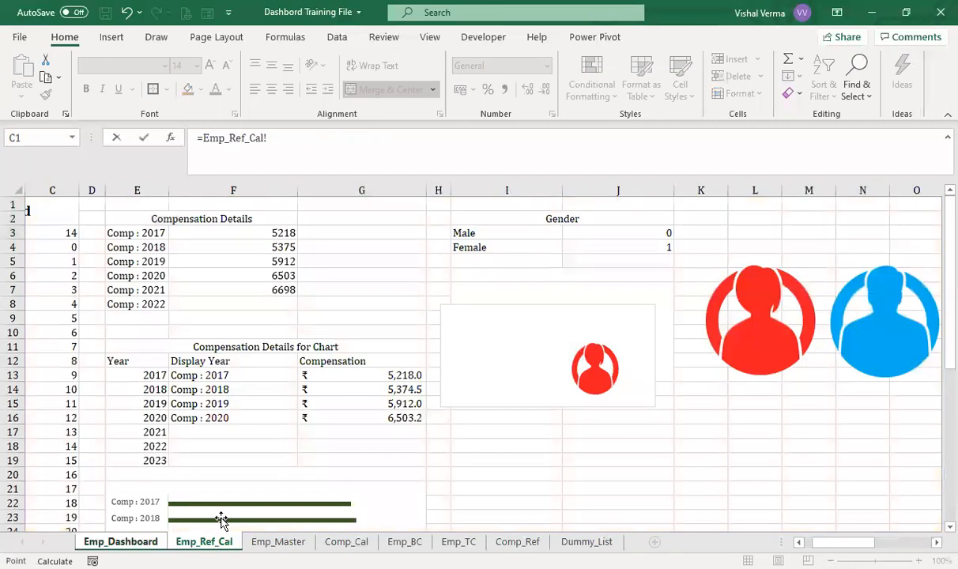
scroll(148, 401, "left", 2)
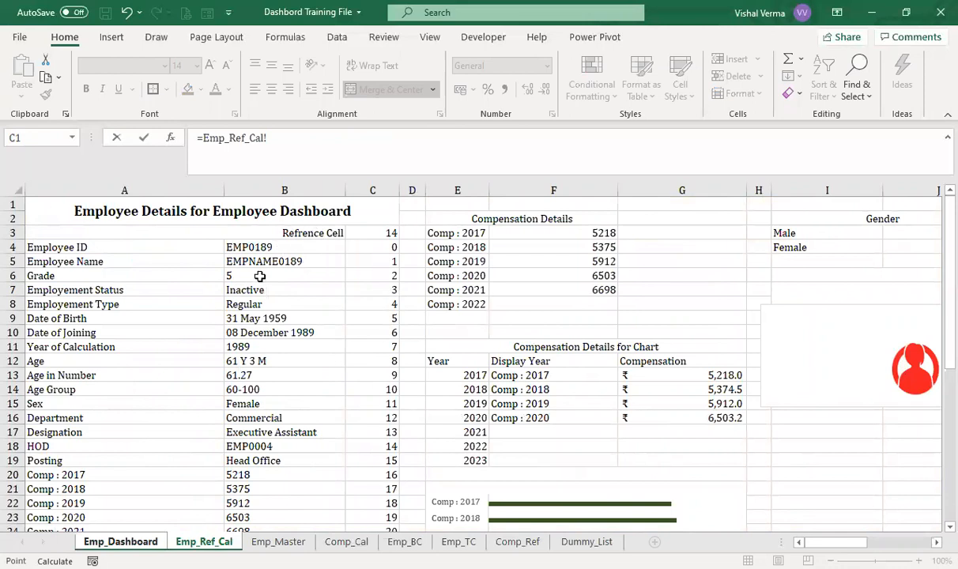
left_click(296, 261)
key("Return")
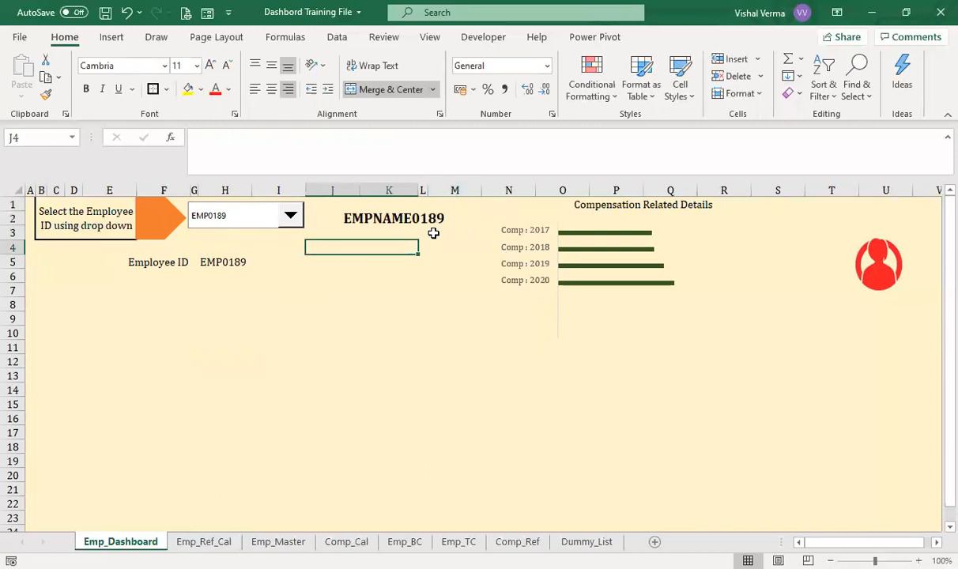
left_click(440, 221)
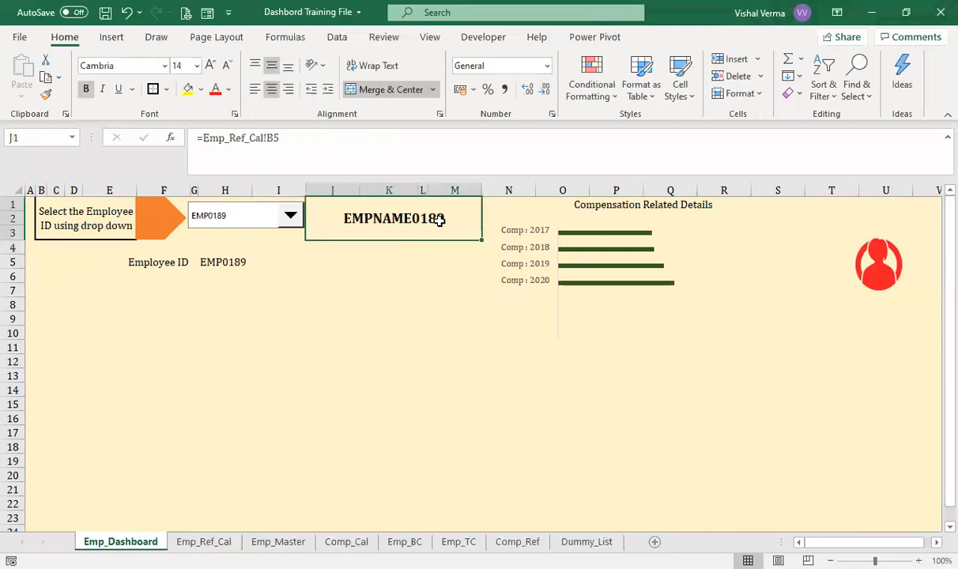
Step: Move the compensation bar chart to the right so that it clears the cells around N1
left_click(531, 219)
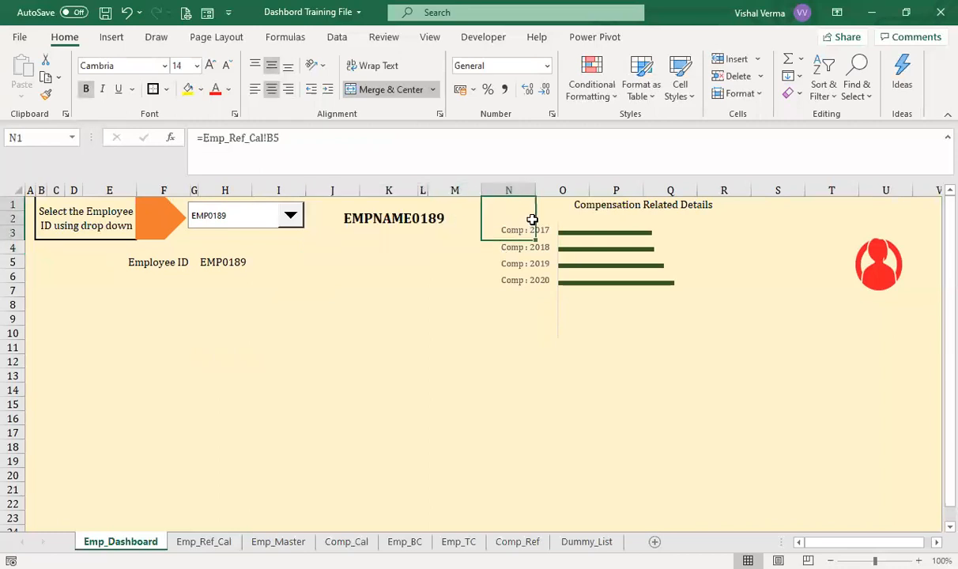
left_click(589, 320)
left_click_drag(593, 353, 676, 344)
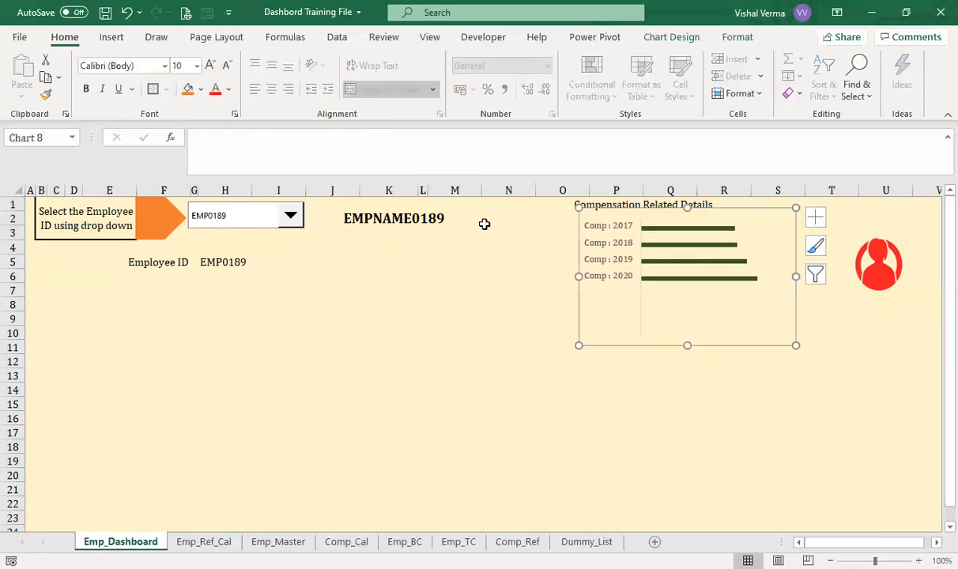
Step: Review the conditional formatting rules applied to merged cell N1
left_click(506, 215)
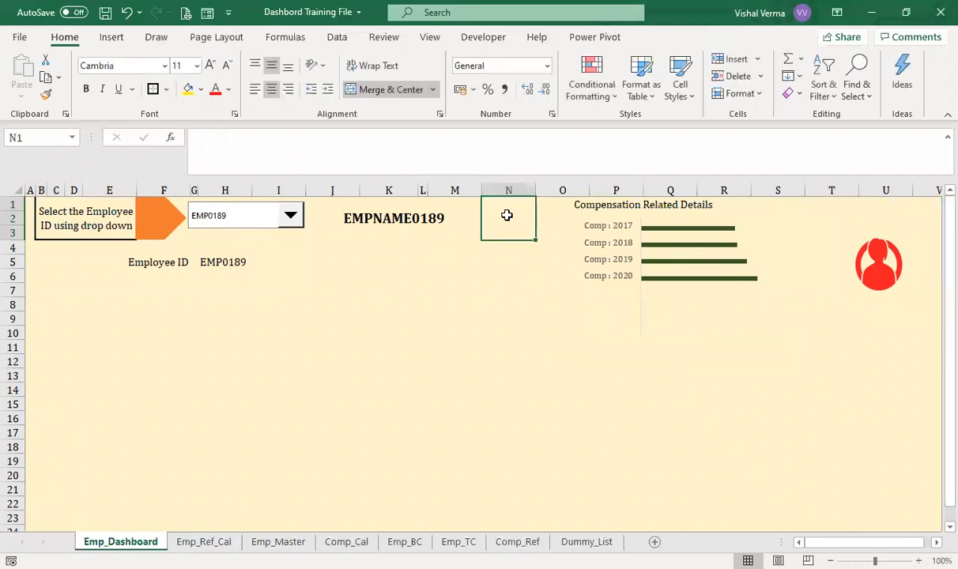
left_click(599, 96)
left_click(603, 344)
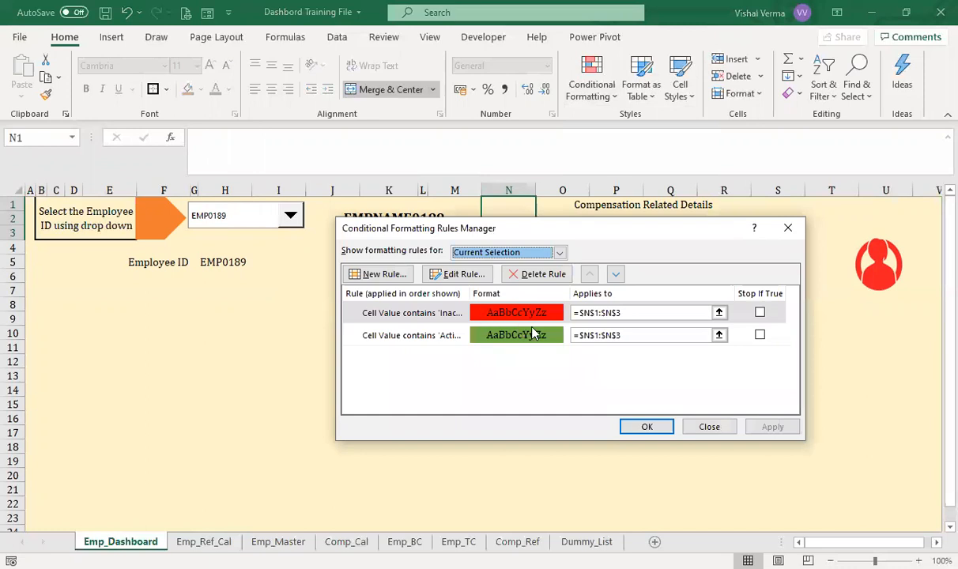
left_click(715, 427)
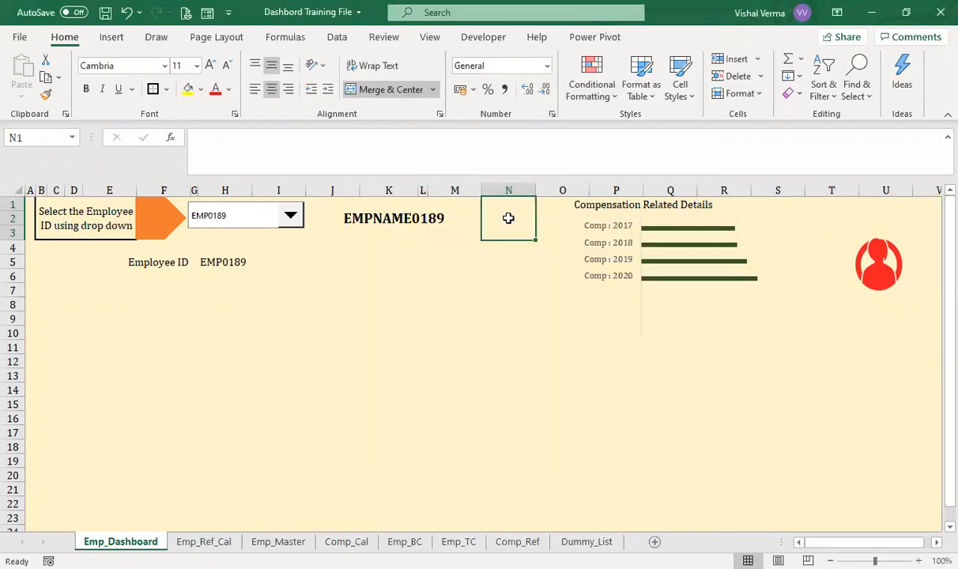
Step: Link merged cell N1 to the employment status on the reference sheet with the formula =Emp_Ref_Cal!B7
type("=")
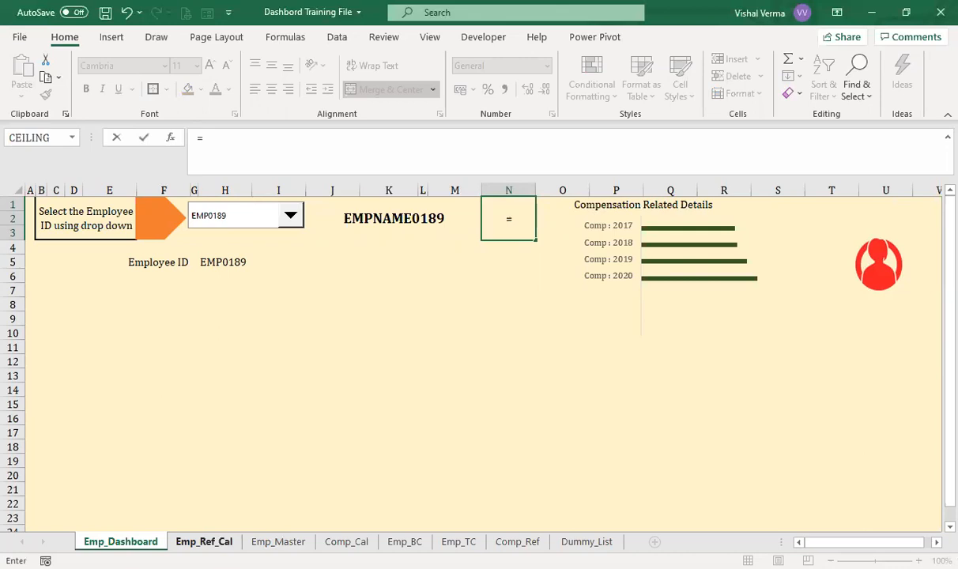
left_click(204, 541)
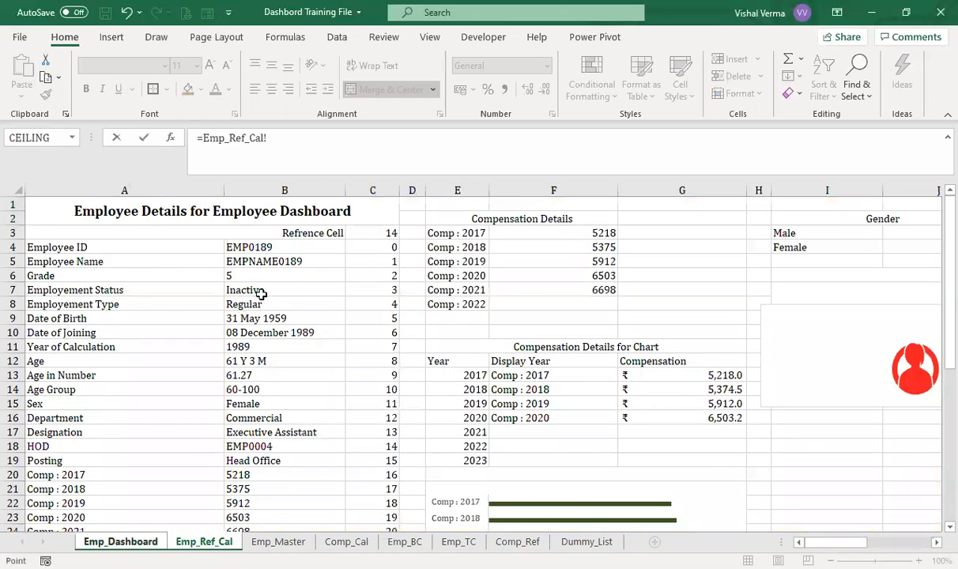
left_click(259, 289)
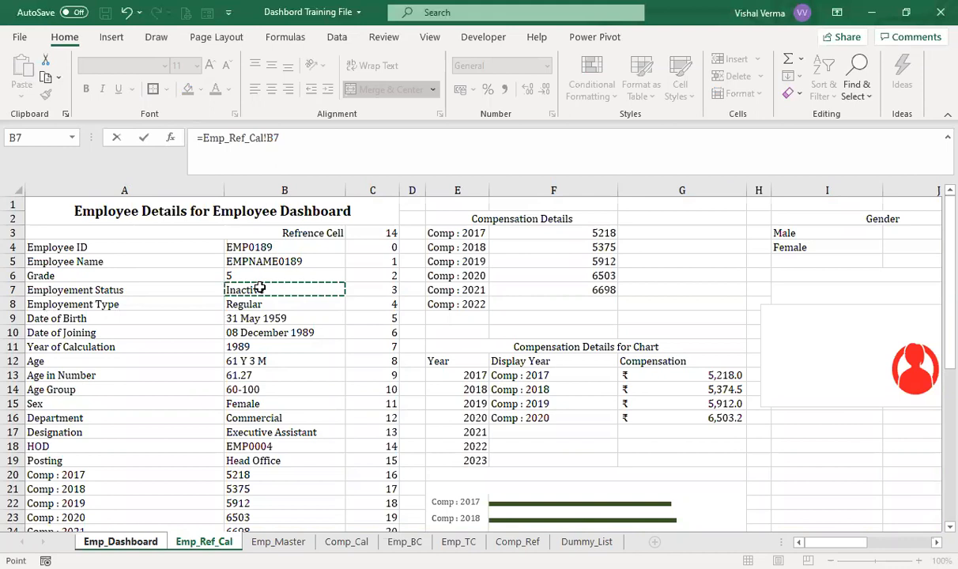
key("Return")
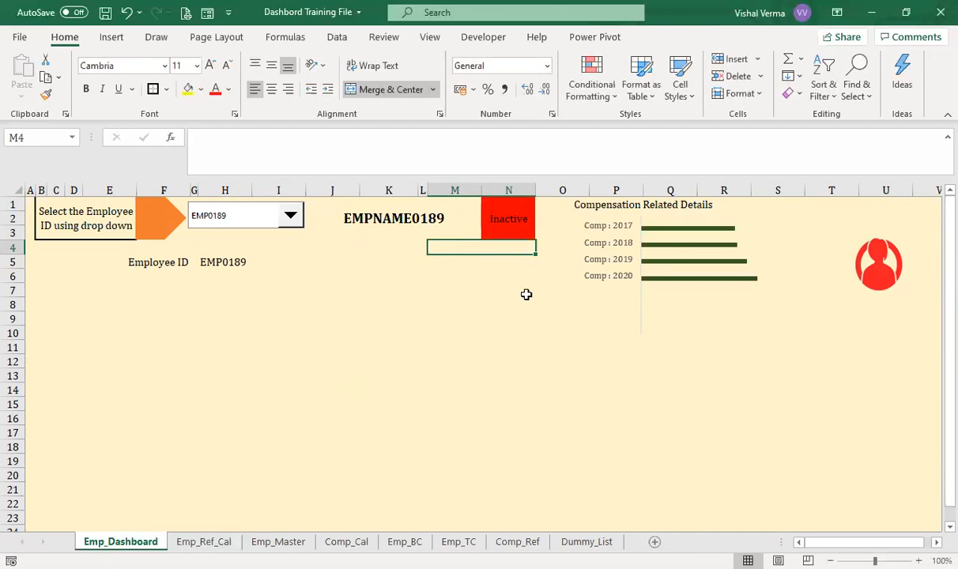
Step: Inspect the employee details list on the Emp_Ref_Cal sheet and the Employee ID formula in B4
left_click(213, 542)
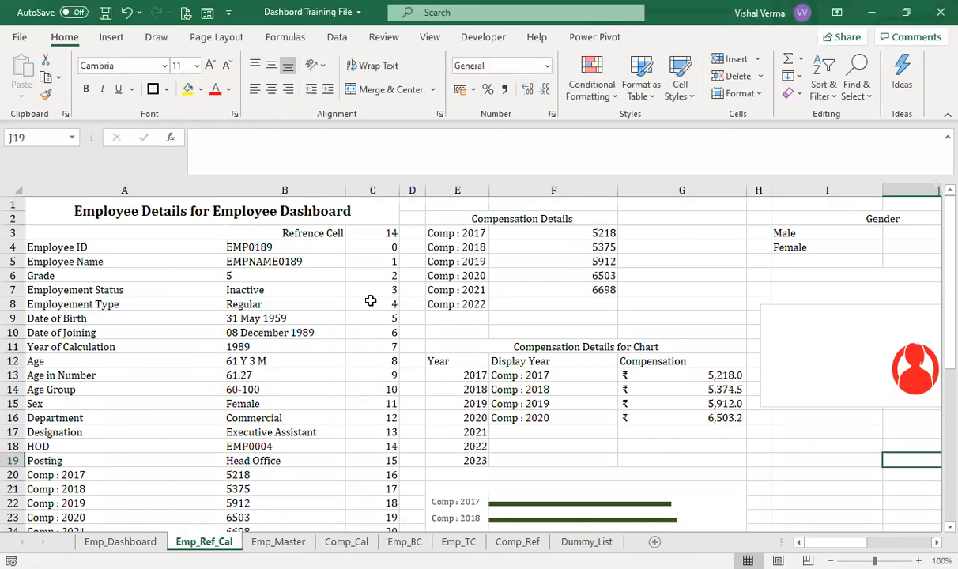
scroll(371, 300, "down", 20)
scroll(371, 300, "up", 20)
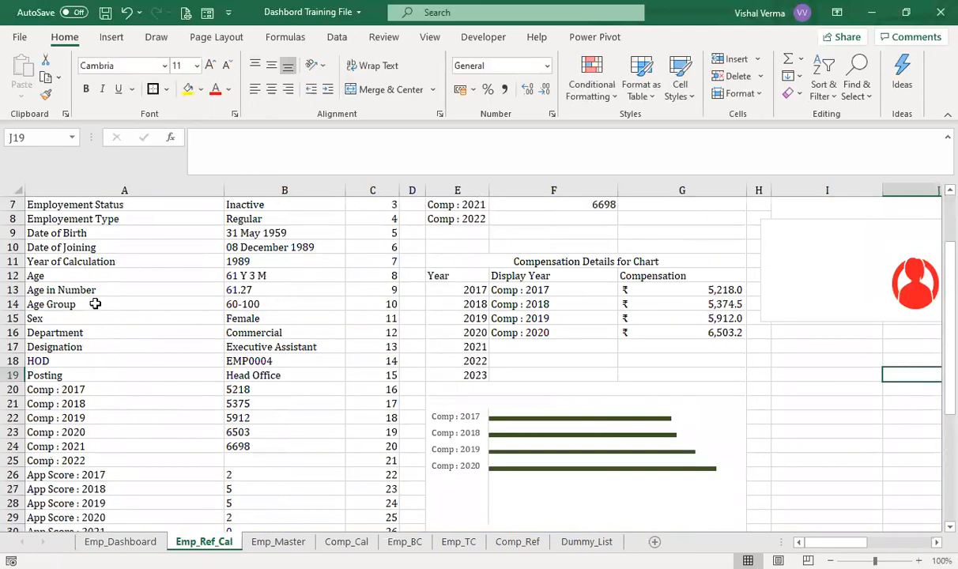
scroll(269, 282, "up", 2)
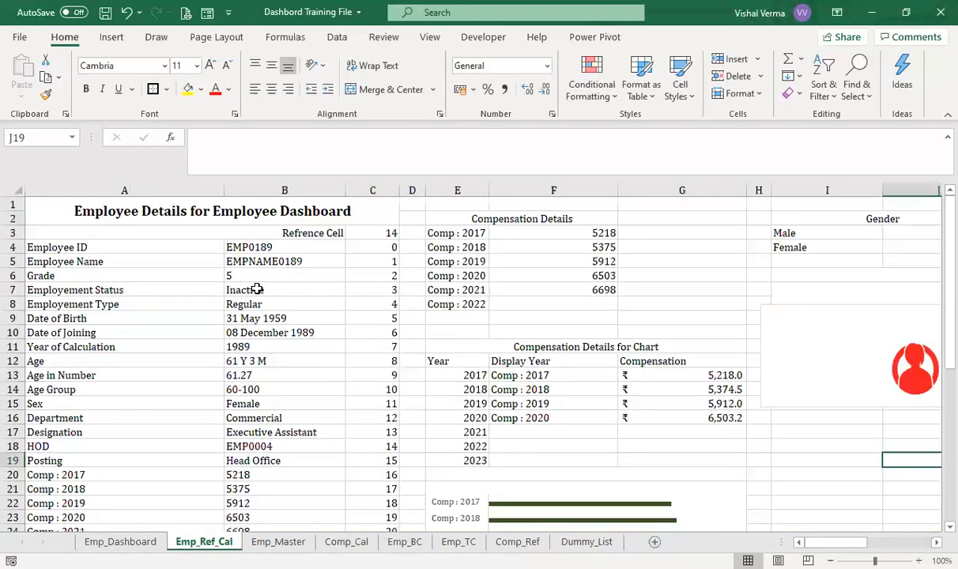
left_click(317, 246)
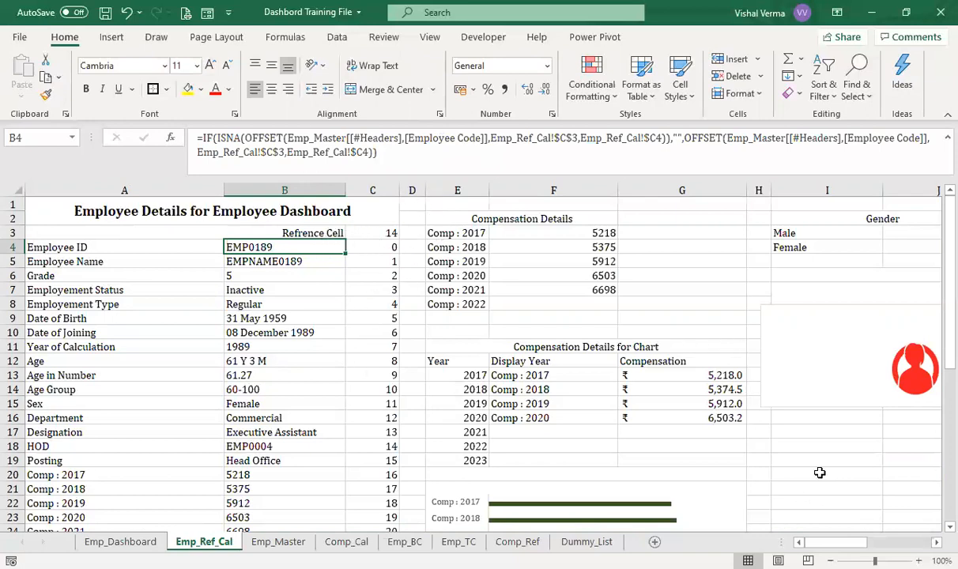
left_click(792, 441)
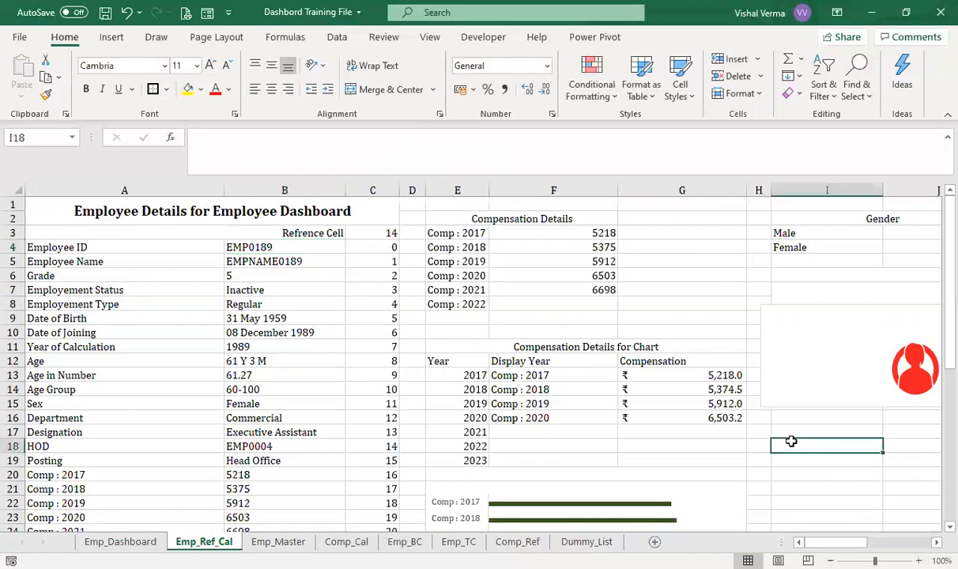
type("=offset(")
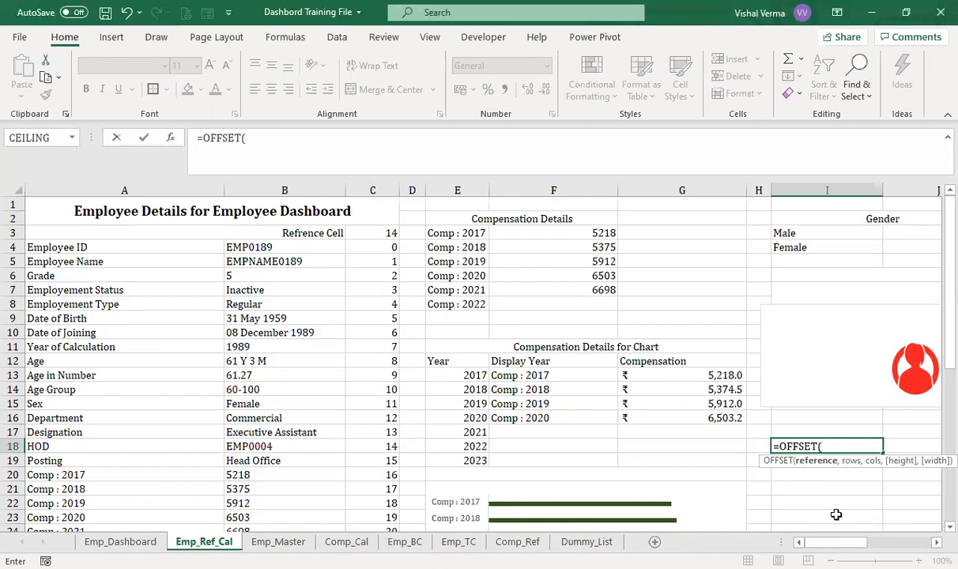
key("Escape")
left_click(804, 505)
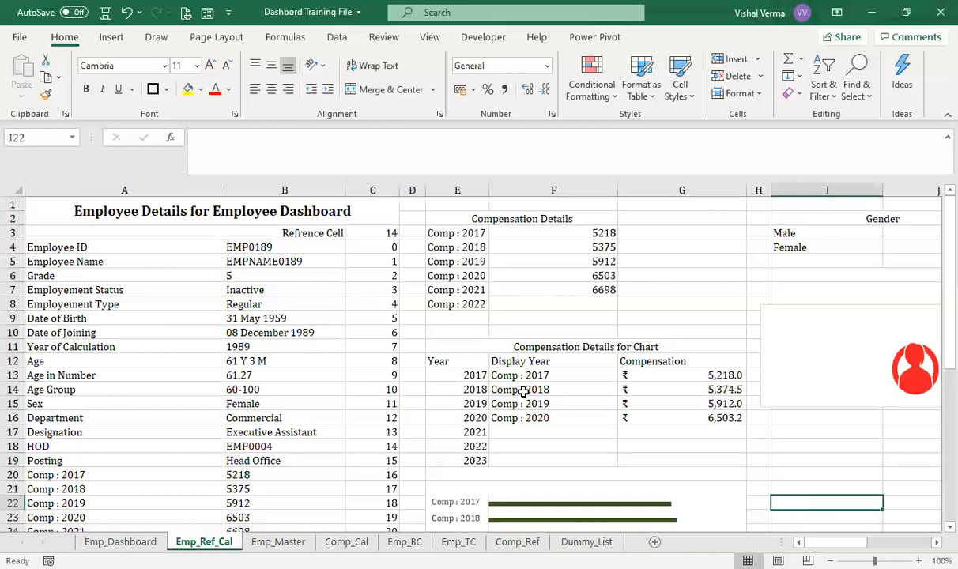
Step: Examine the Employee Name formula in B5, the details list down to Flight Rate and the gender pictures on the reference sheet
left_click(306, 263)
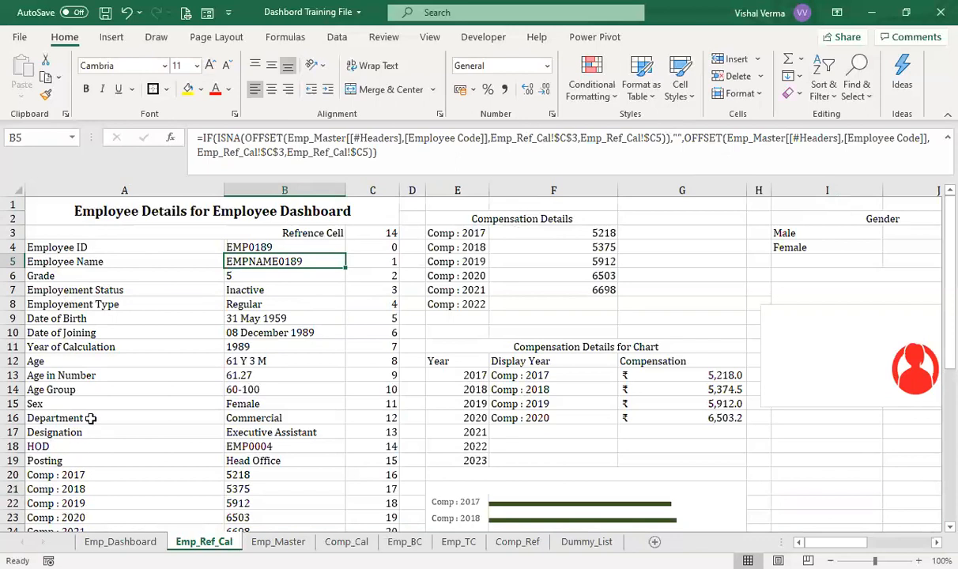
scroll(91, 419, "down", 9)
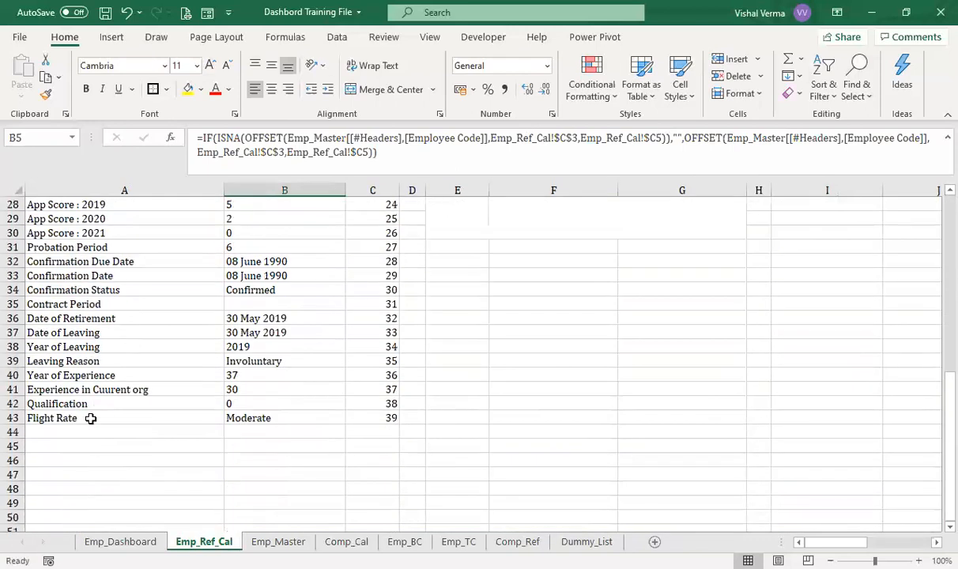
scroll(91, 419, "down", 2)
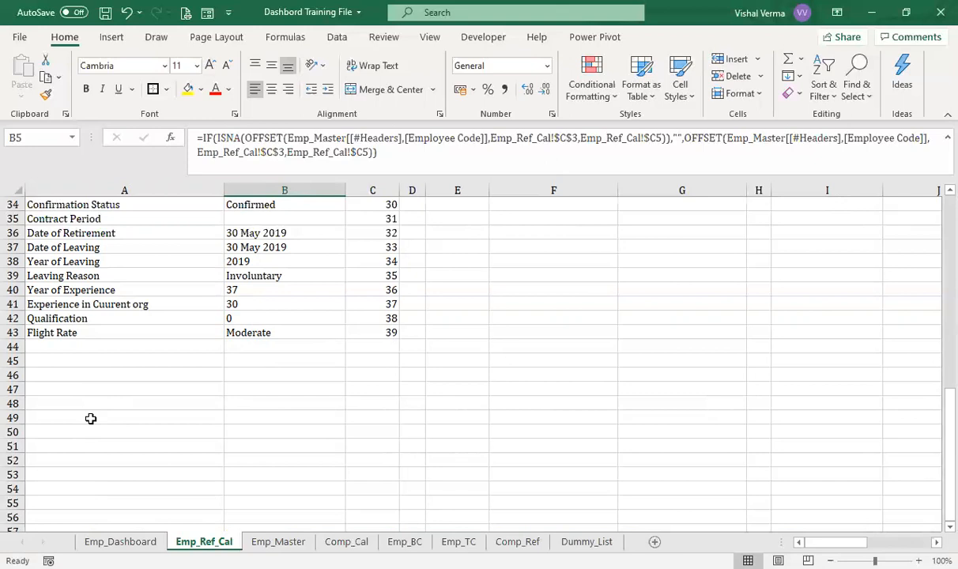
scroll(91, 419, "up", 11)
scroll(197, 423, "right", 2)
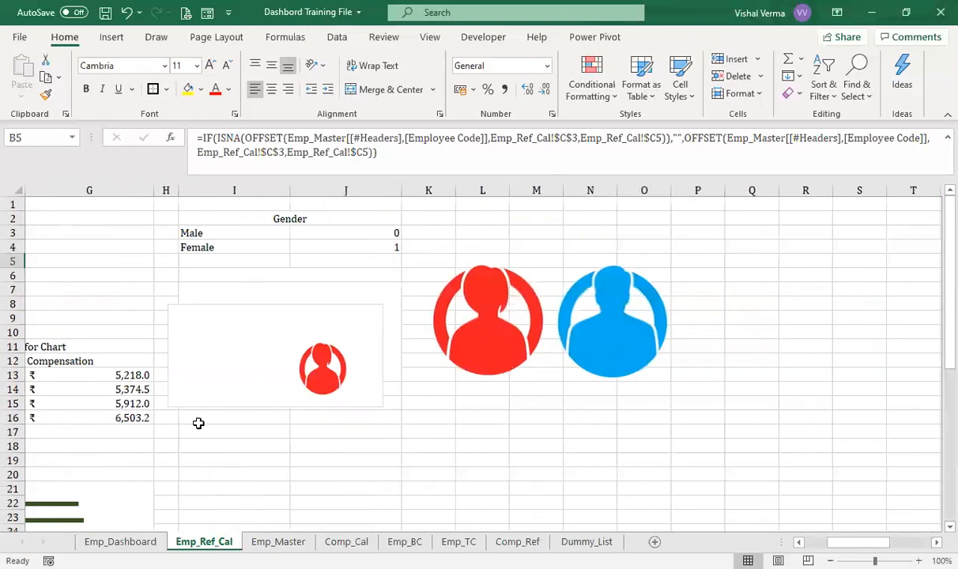
scroll(245, 380, "left", 2)
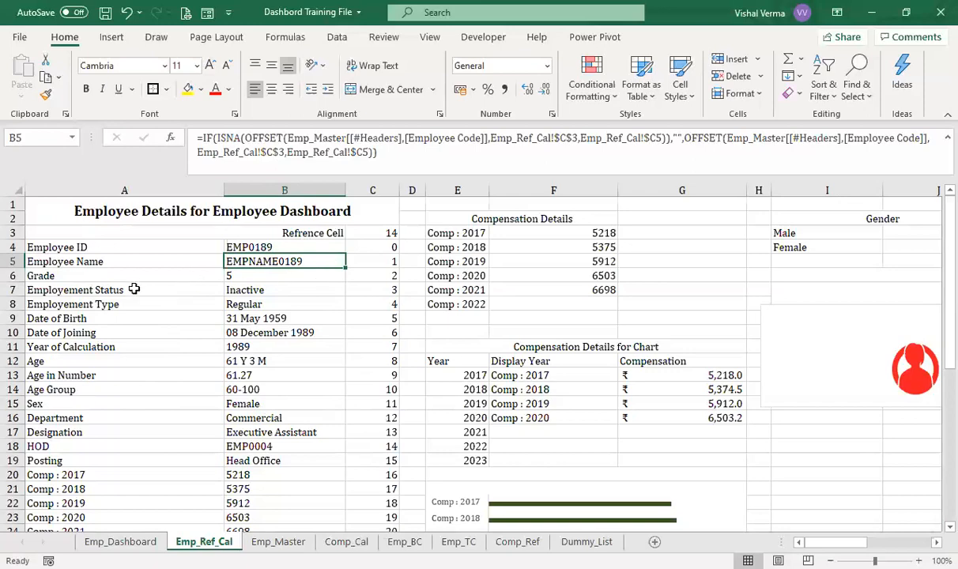
scroll(107, 406, "down", 8)
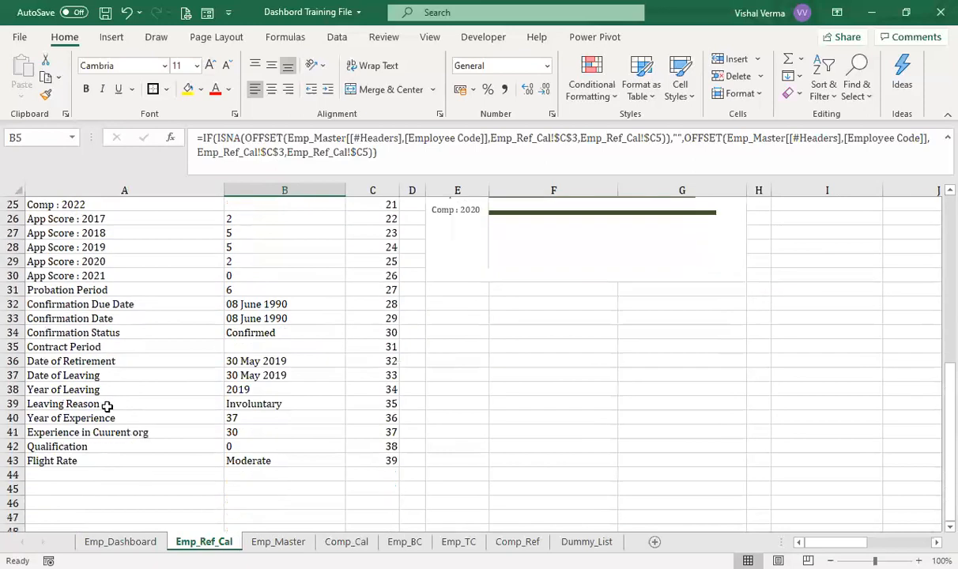
scroll(106, 406, "up", 8)
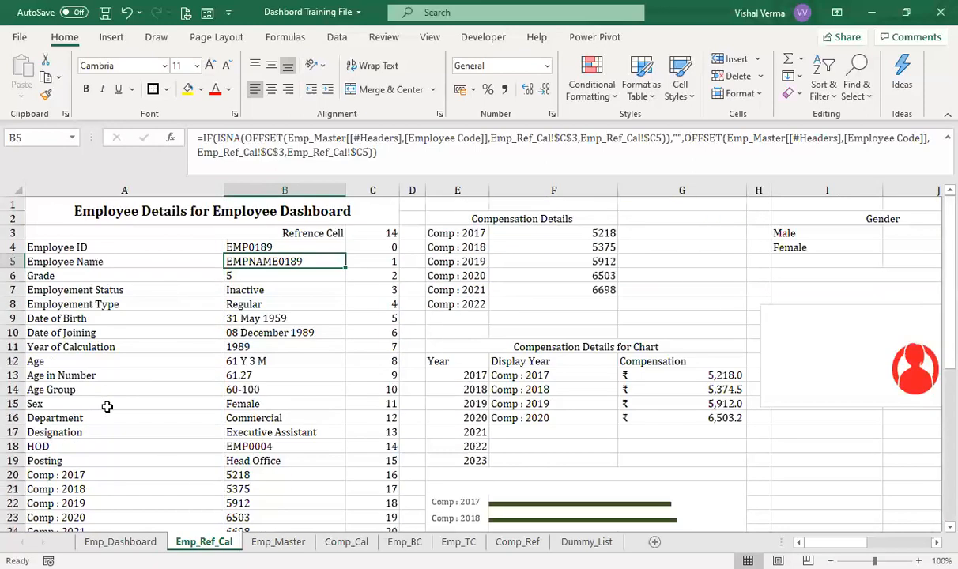
scroll(107, 406, "down", 8)
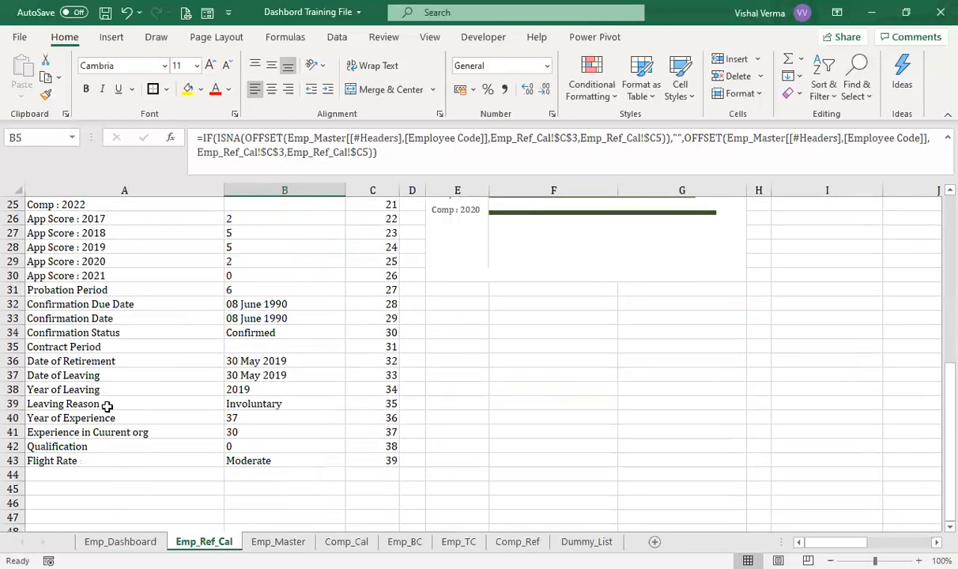
scroll(107, 407, "up", 8)
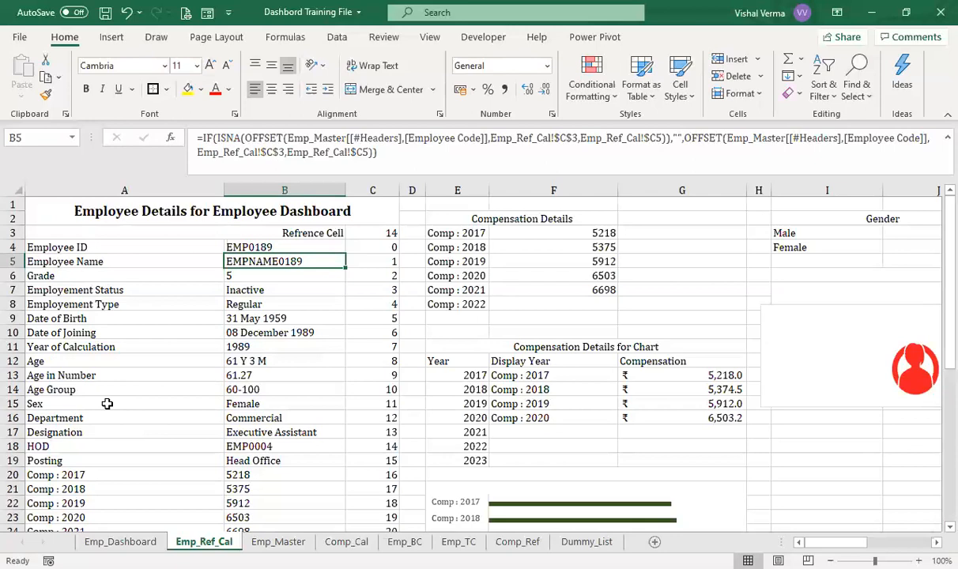
Step: Examine the header row of the Emp_Master table from Employee Code to Flight Rate
left_click(276, 541)
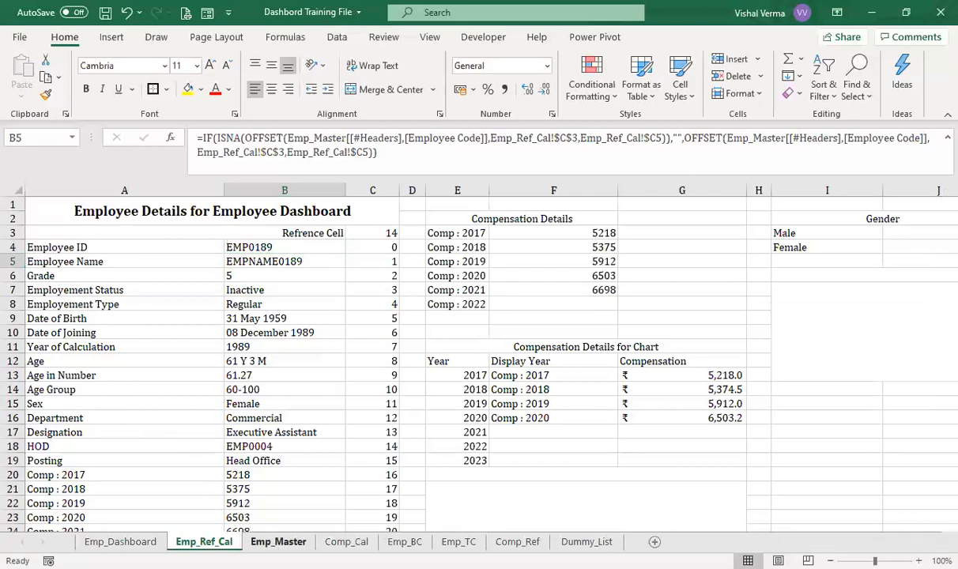
left_click(85, 210)
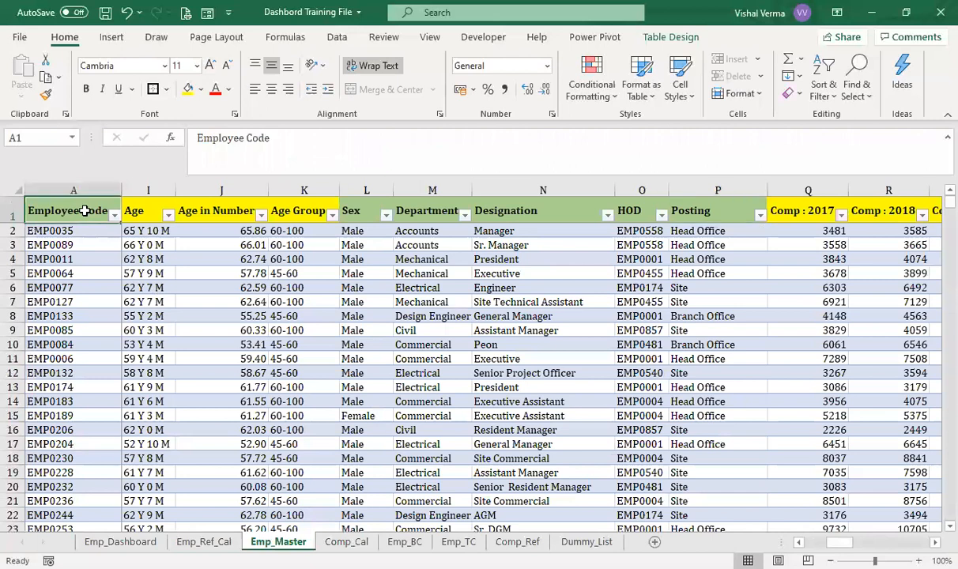
key("ctrl+shift+Right")
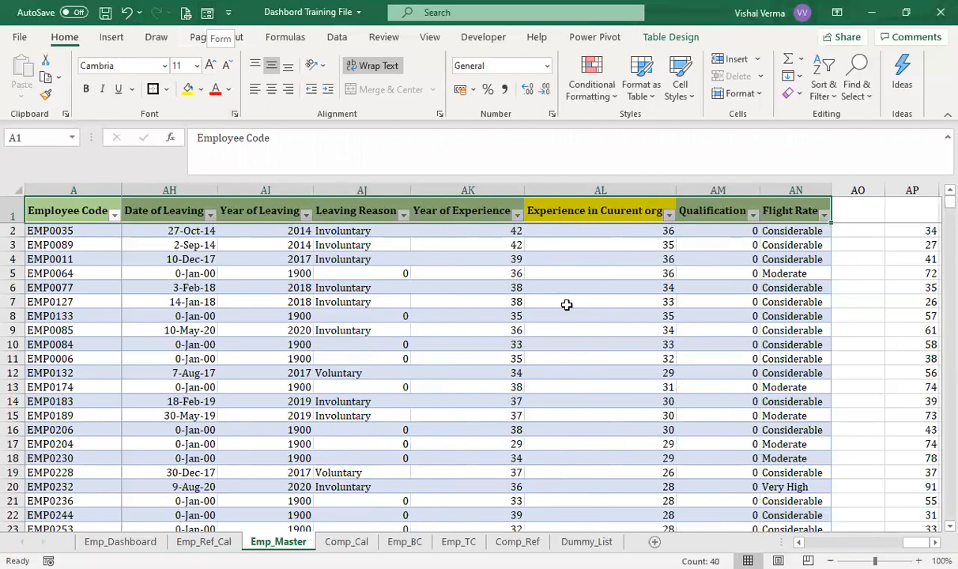
left_click(599, 216)
key("Left")
key("Left")
key("Left")
key("Left")
key("Left")
key("Left")
key("Left")
key("Left")
key("Left")
key("Left")
key("Left")
key("Left")
key("Left")
key("Left")
key("Left")
key("Left")
key("Left")
key("Left")
key("Left")
key("Left")
key("Left")
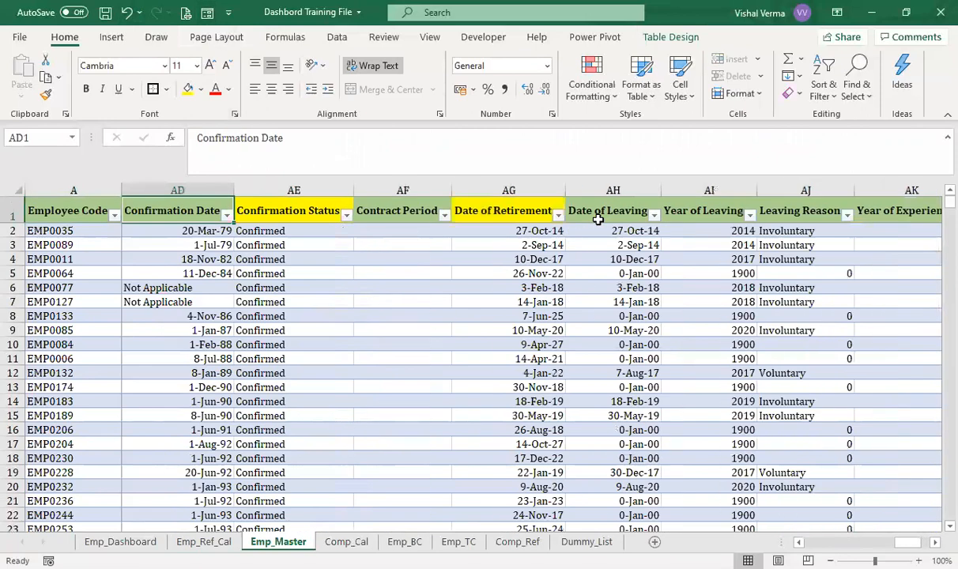
key("Left")
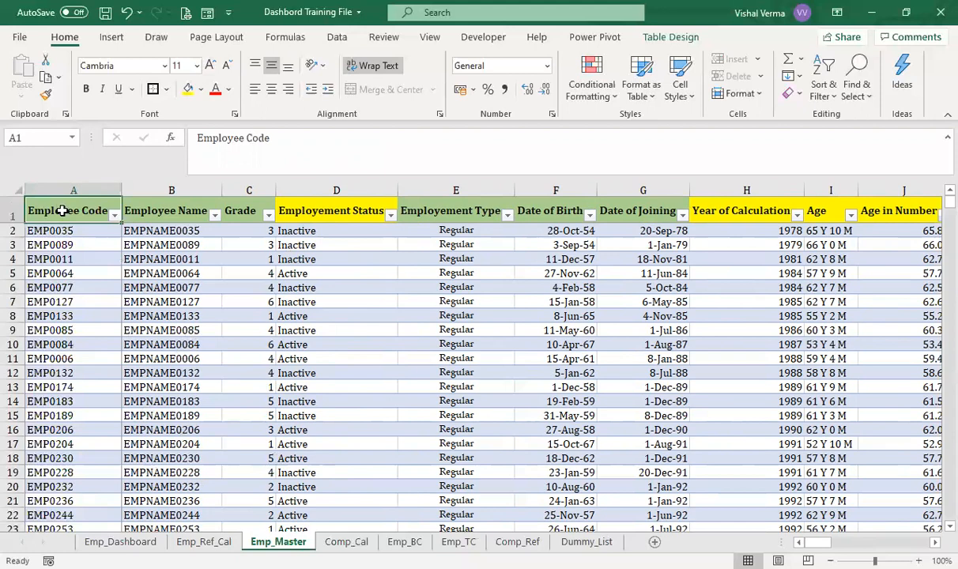
key("ctrl+shift+Right")
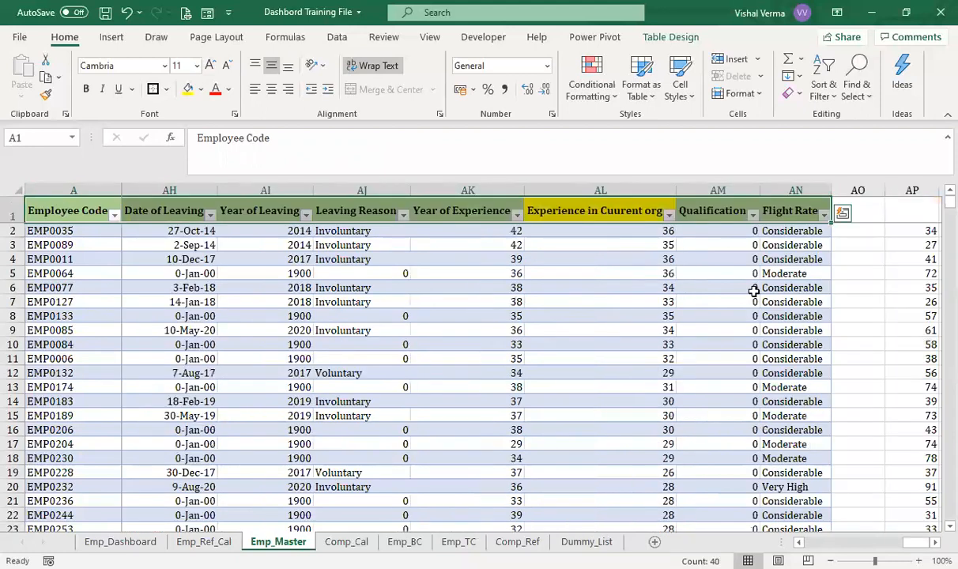
Step: Compare the Emp_Master headers with the reference sheet's details and inspect the Employee Name's column offset in C5
left_click(204, 542)
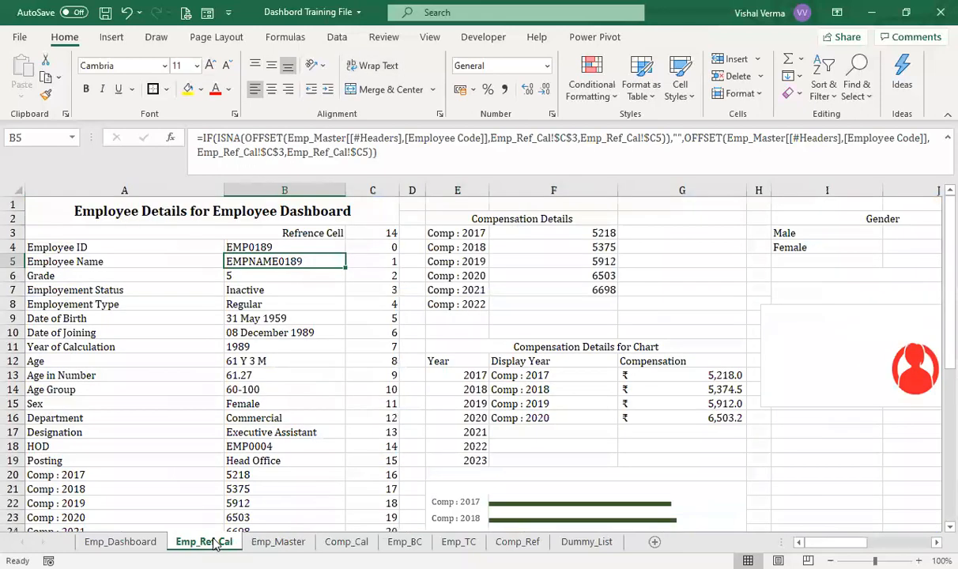
left_click(298, 543)
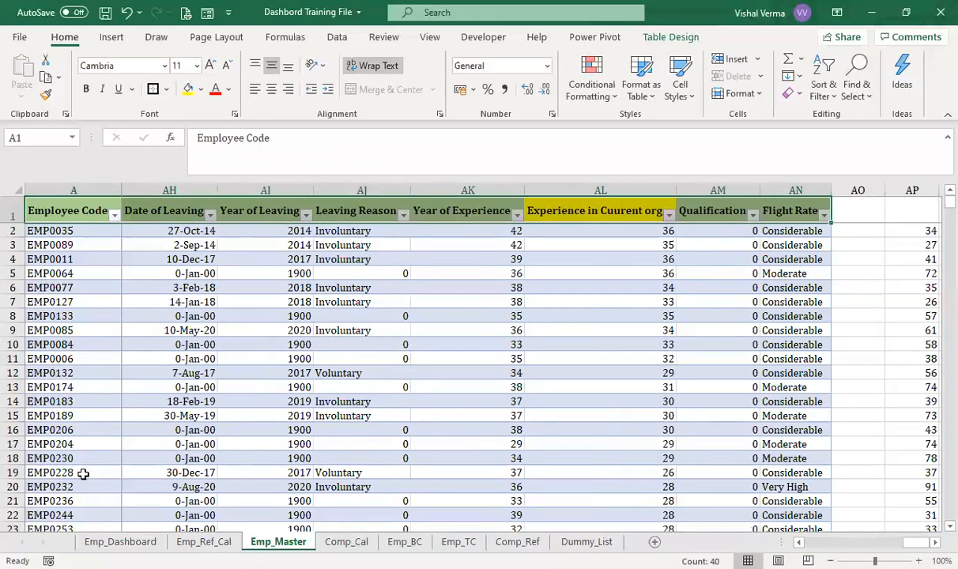
left_click(202, 542)
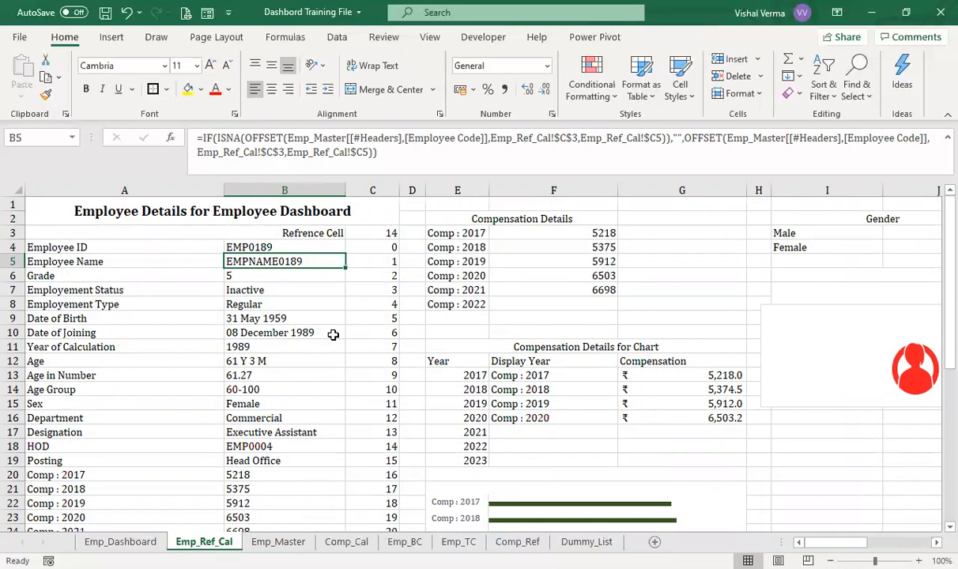
left_click(370, 263)
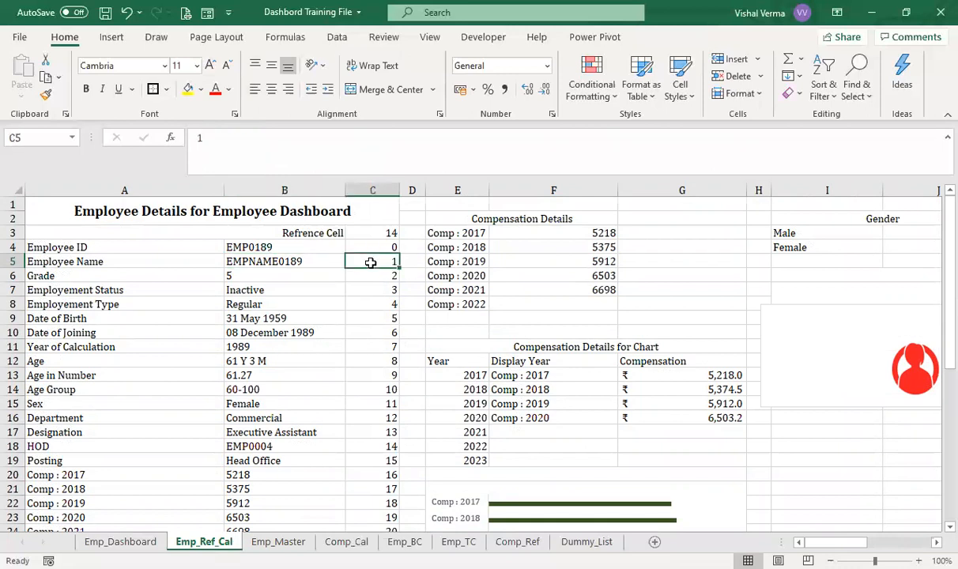
Step: Trace the Reference Cell's MATCH formula in C3 to the linking cell and Employee ID INDEX formula on the Dummy_List sheet
left_click(383, 232)
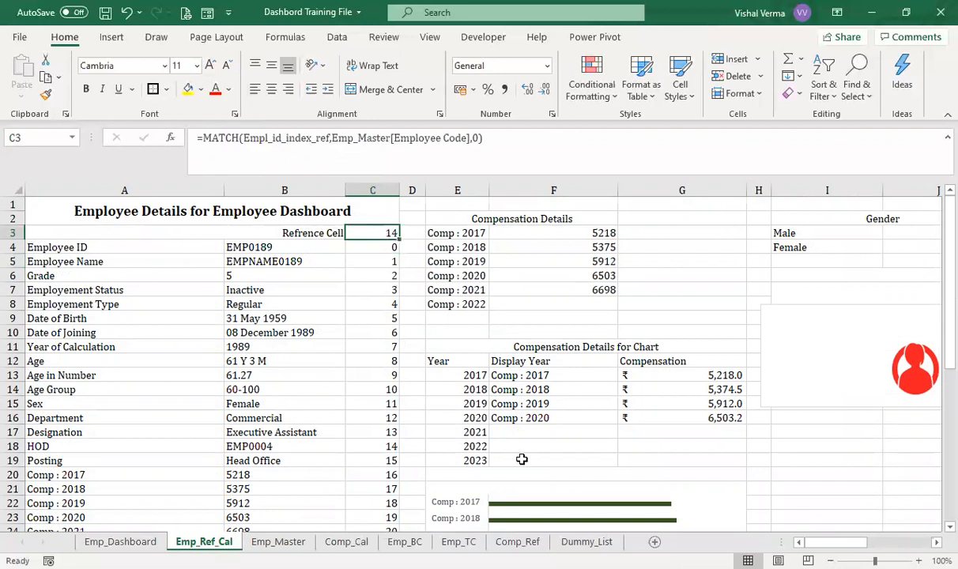
left_click(563, 541)
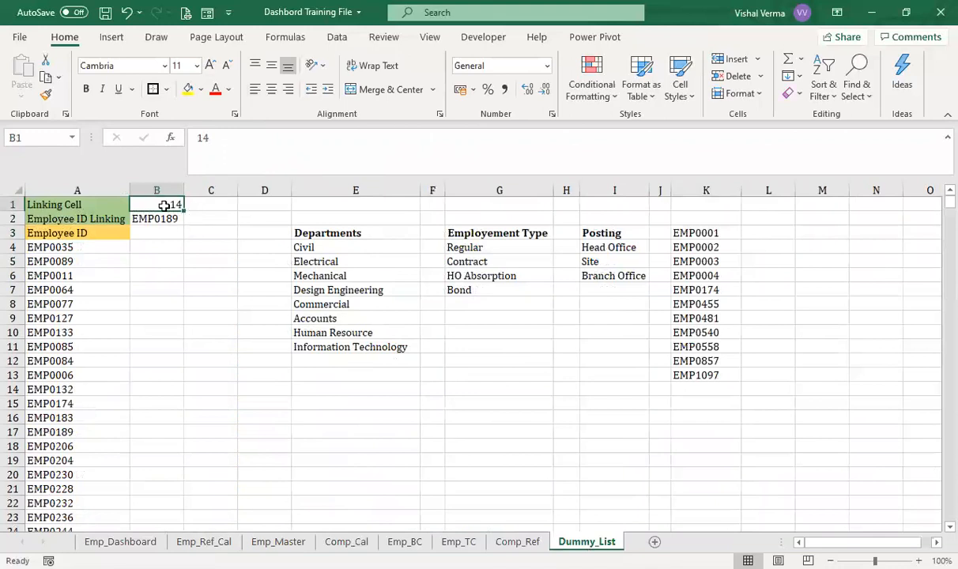
left_click(129, 542)
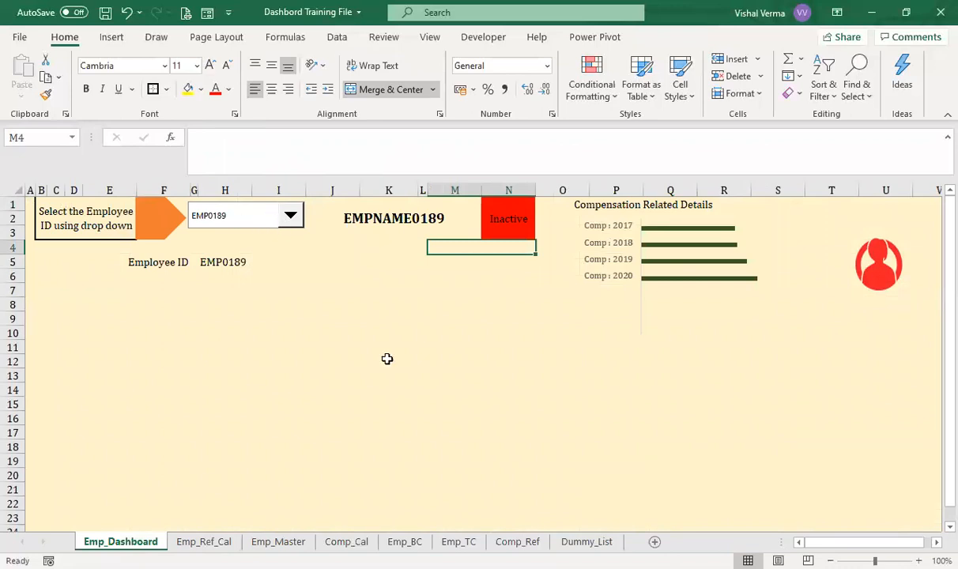
left_click(587, 543)
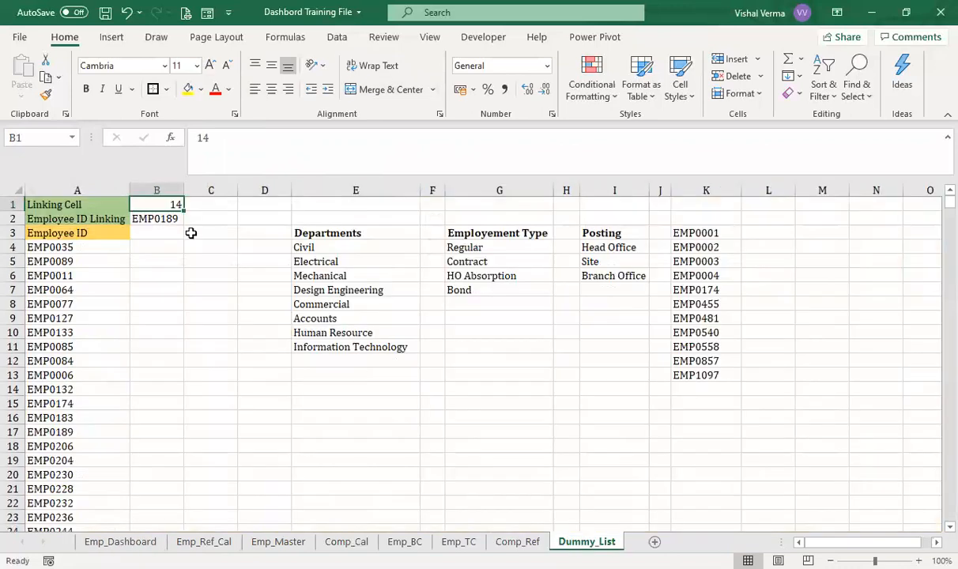
left_click(166, 222)
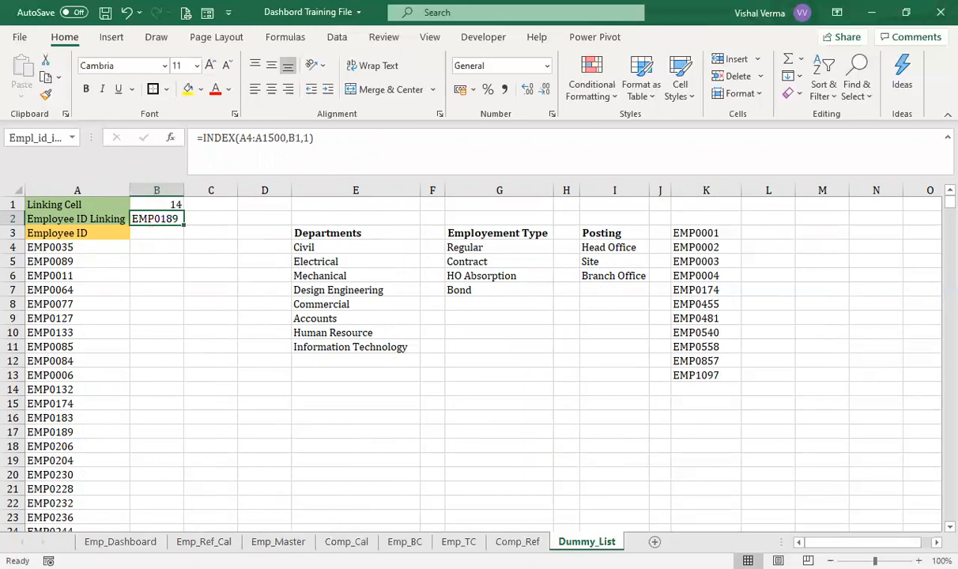
Step: Compare the MATCH formula in C3 with the Employee ID's OFFSET formula in B4 on Emp_Ref_Cal and review the remaining details
left_click(204, 541)
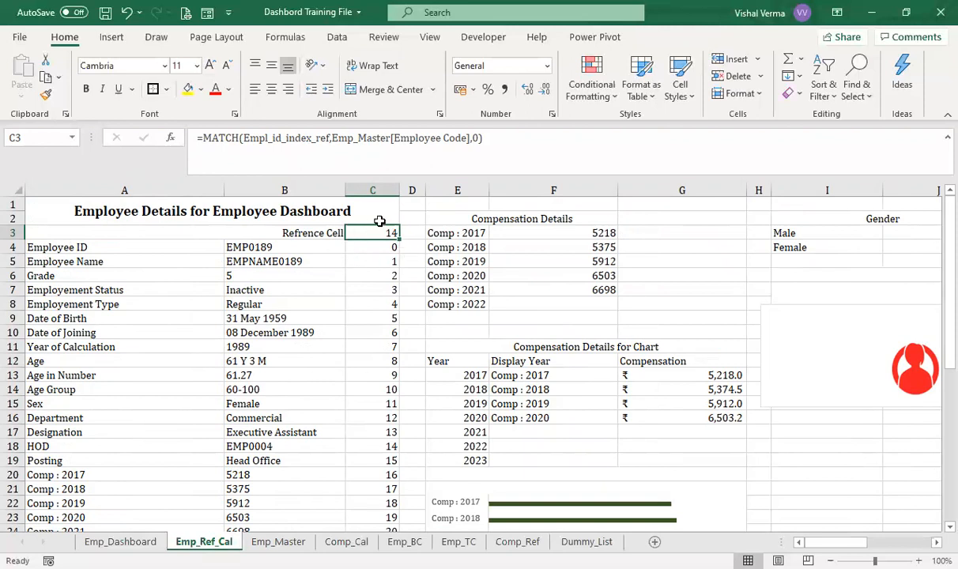
left_click(369, 248)
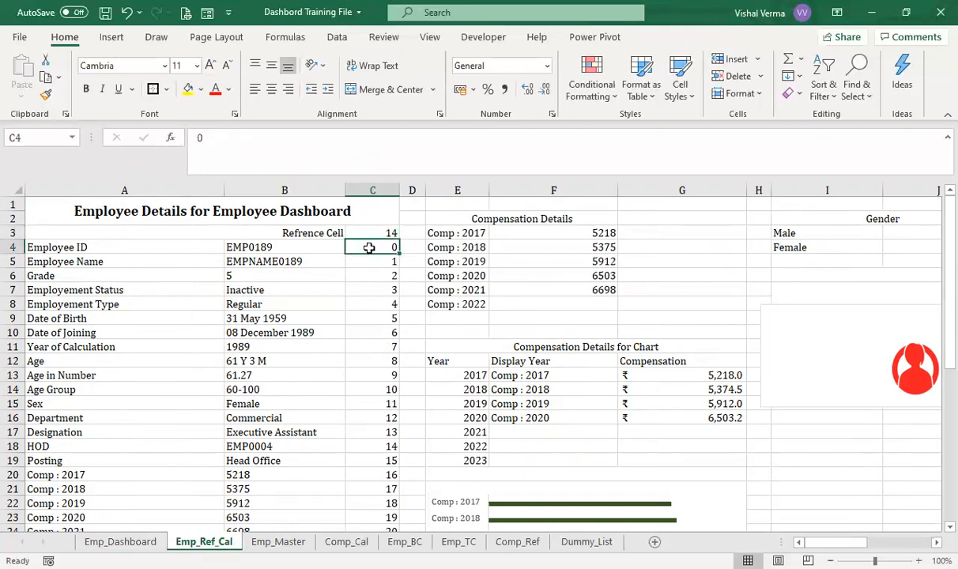
left_click(274, 247)
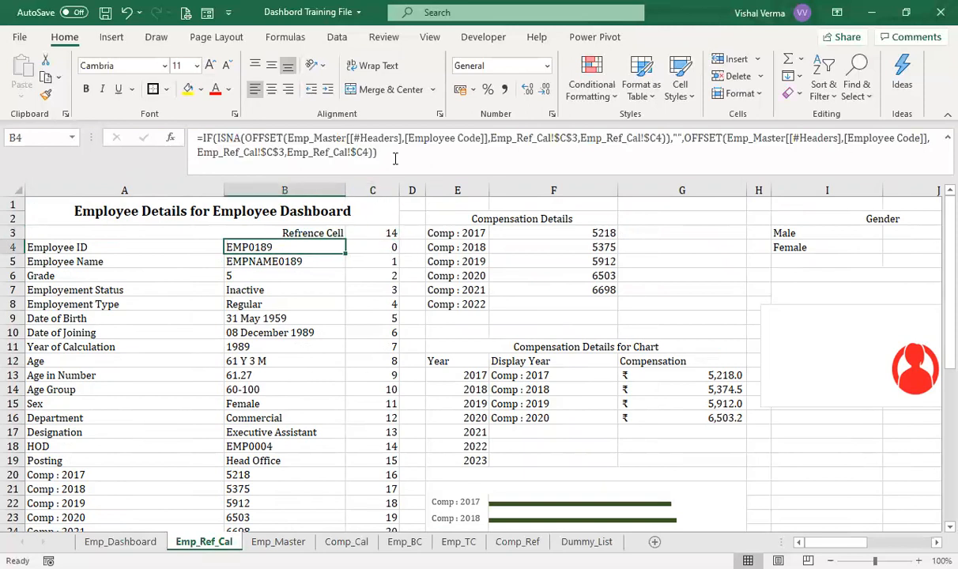
left_click(367, 233)
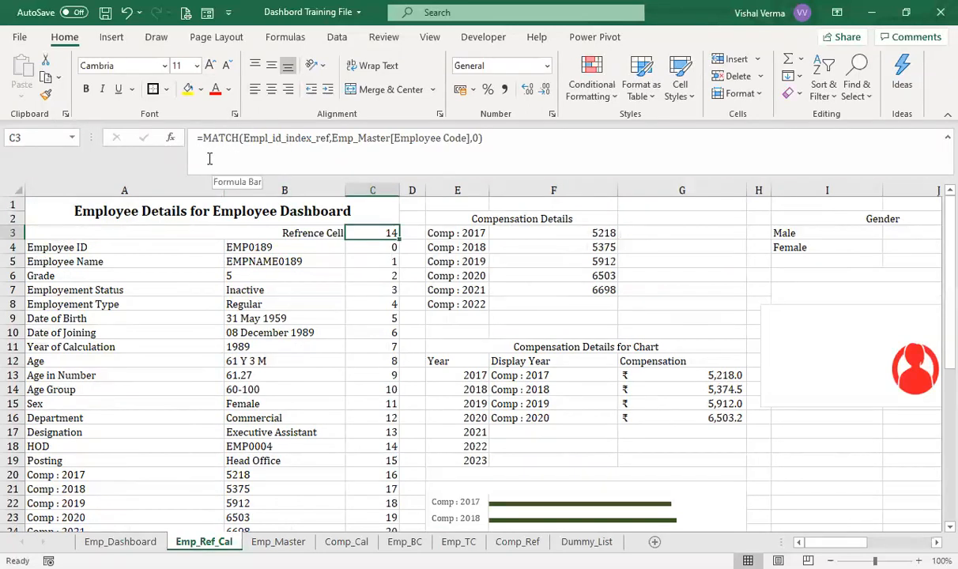
left_click(268, 249)
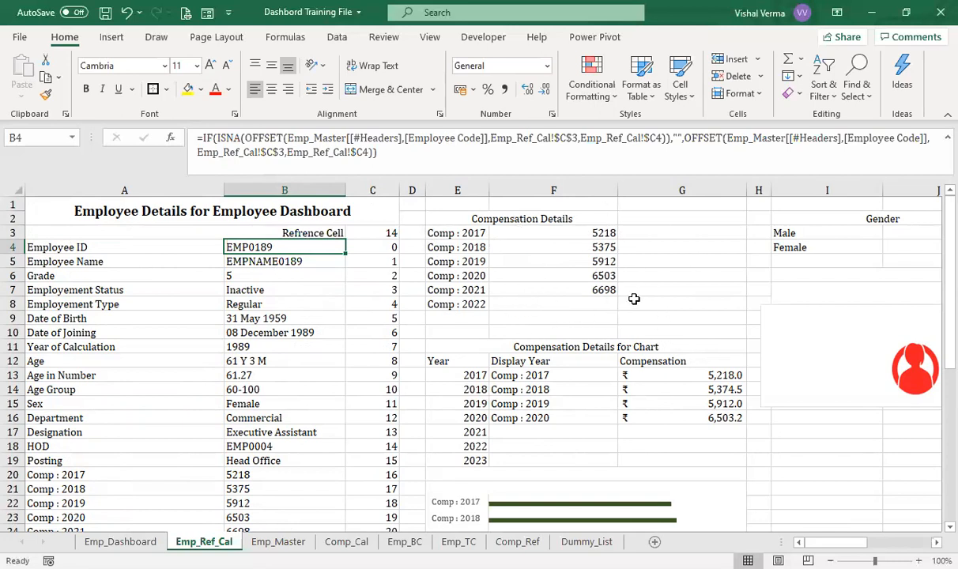
scroll(601, 367, "down", 7)
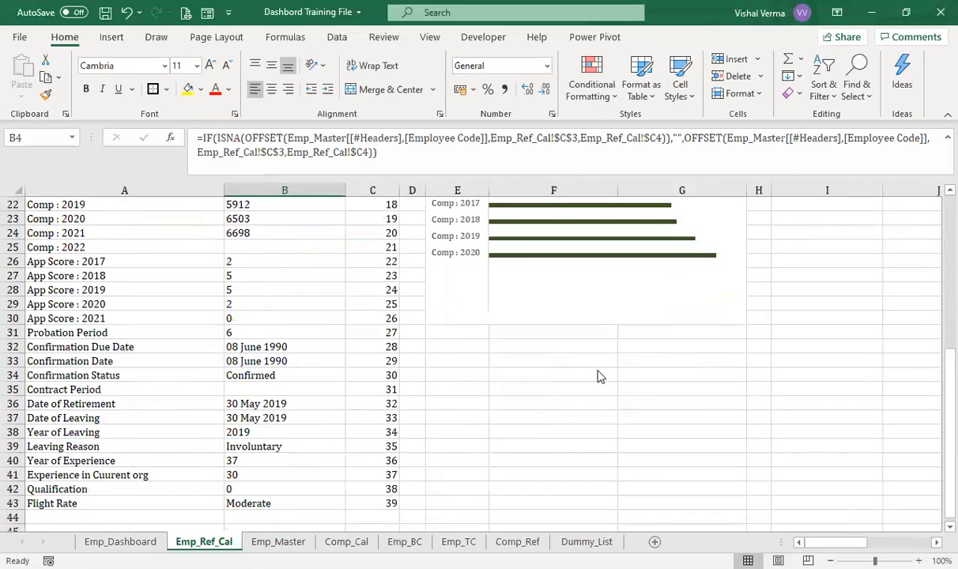
scroll(600, 377, "up", 1)
scroll(599, 377, "up", 2)
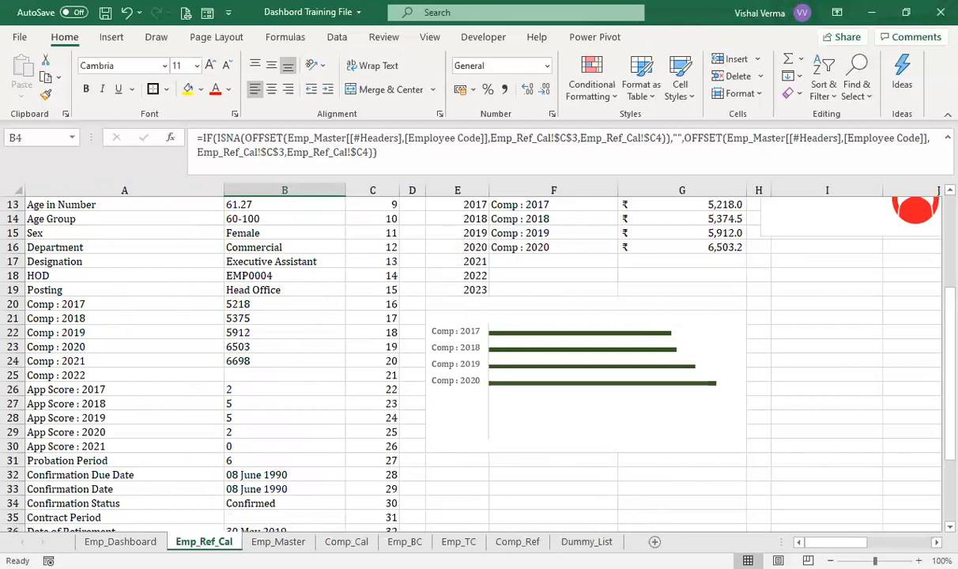
Step: Inspect the Employee ID label and its linked value in H5 on the Emp_Dashboard sheet
left_click(120, 541)
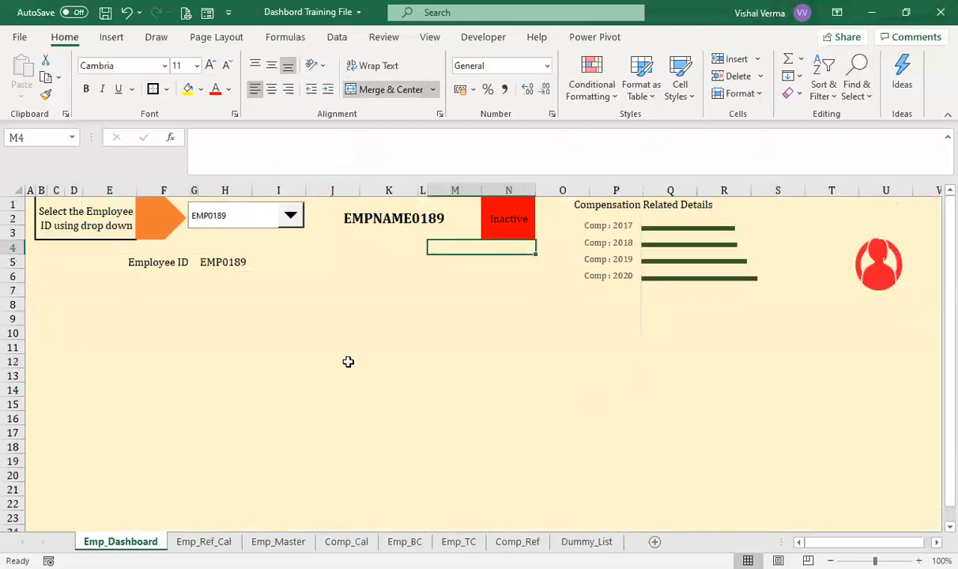
left_click(144, 263)
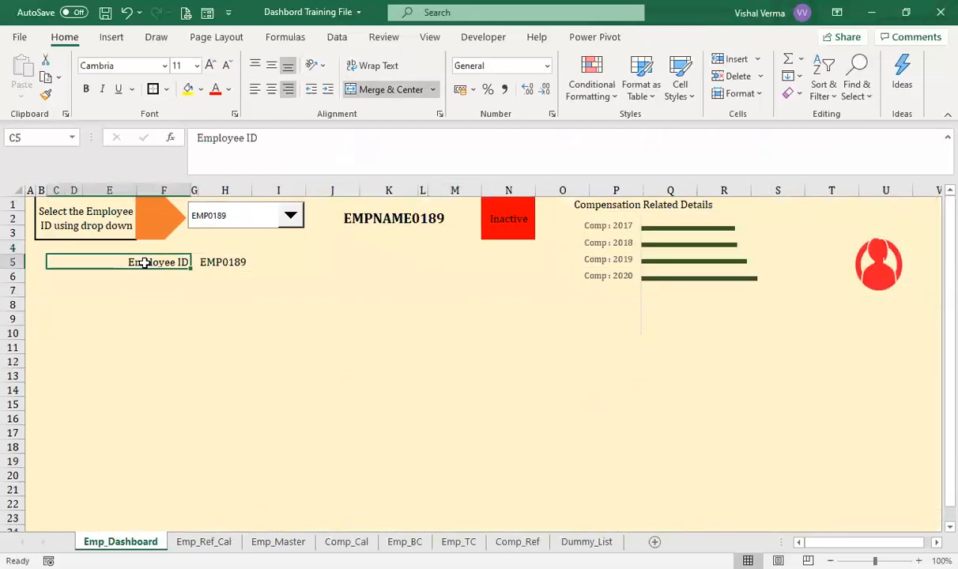
left_click(313, 258)
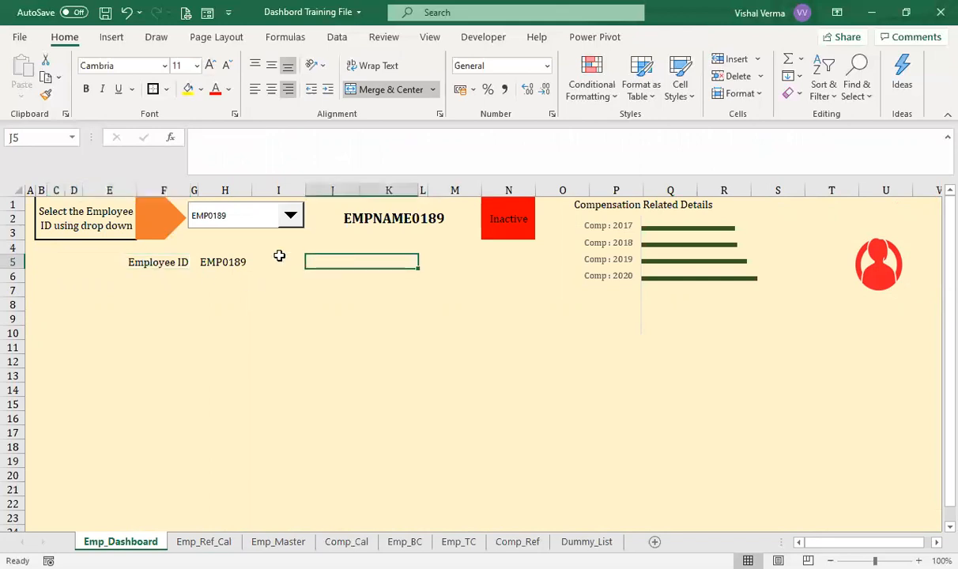
left_click(269, 257)
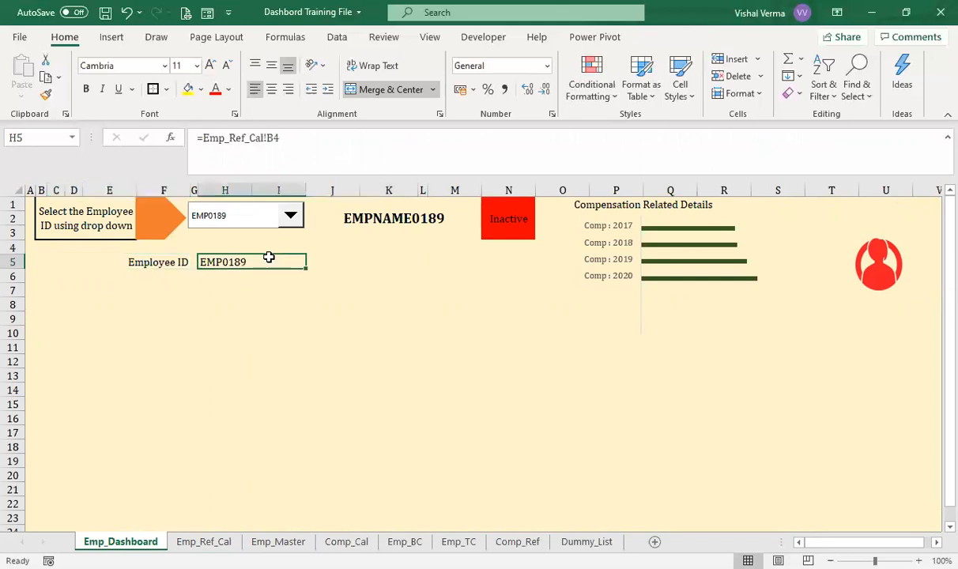
left_click(350, 261)
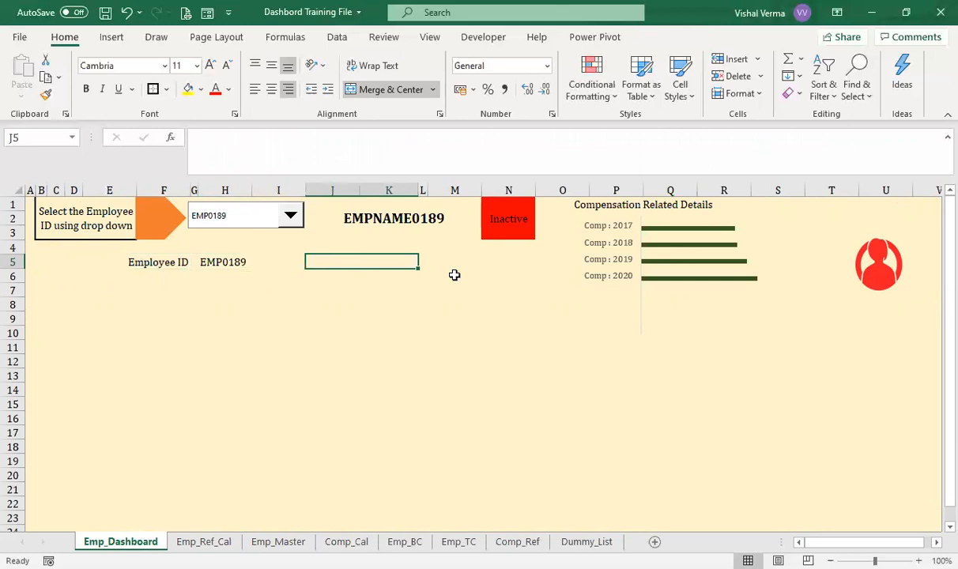
Step: Enter the label "Deaprtmment" in C6, below the Employee ID label on the dashboard
left_click(96, 286)
left_click(131, 272)
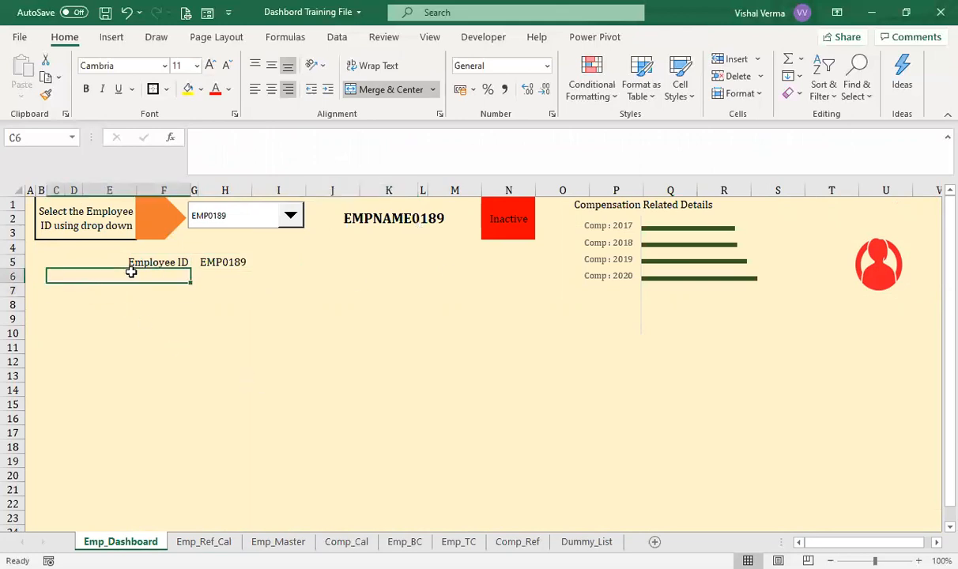
type("Deaprtmmenr")
key("BackSpace")
type("t")
key("Tab")
Step: Link H6 to the Department value with =Emp_Ref_Cal!B16 and test it by choosing the next employee ID in the drop-down
left_click(224, 278)
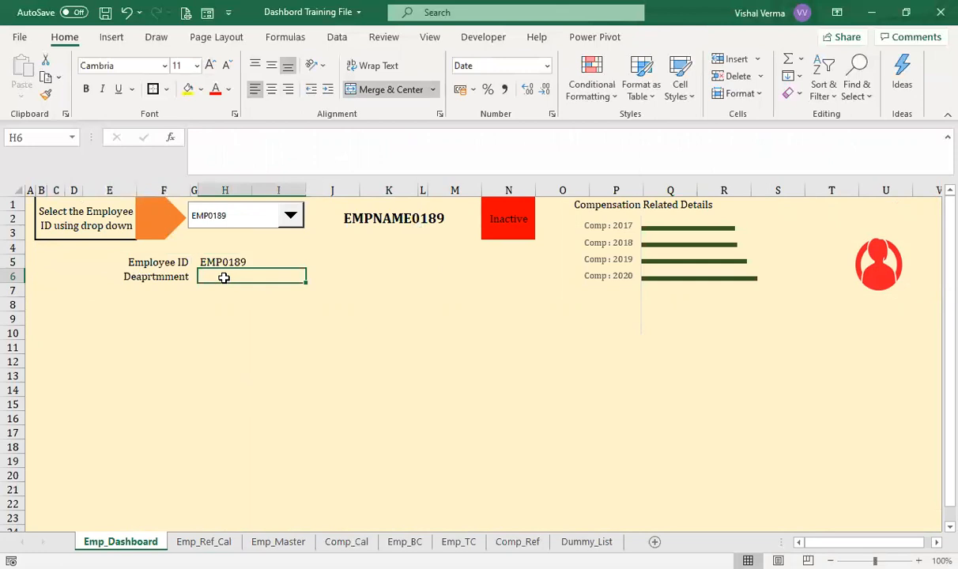
type("=")
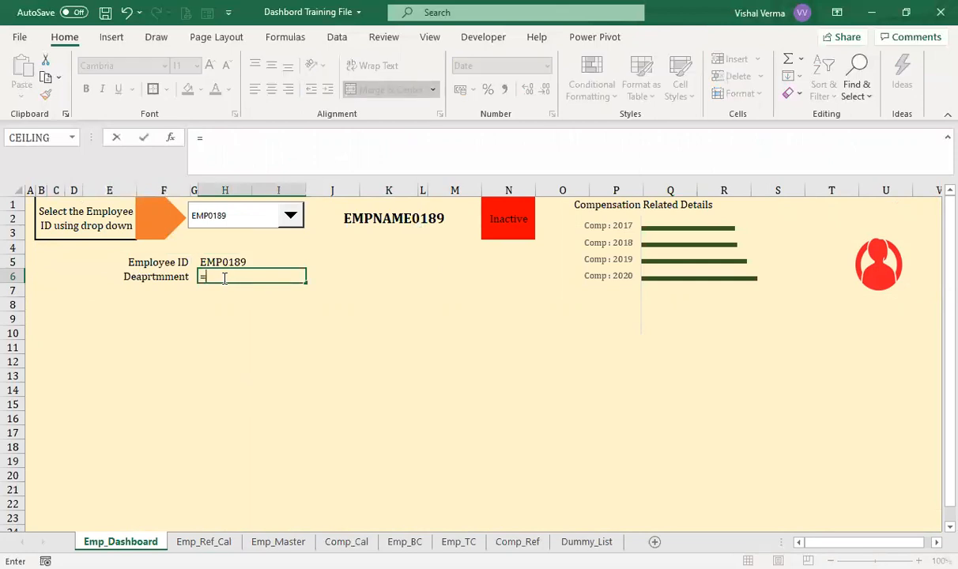
left_click(219, 542)
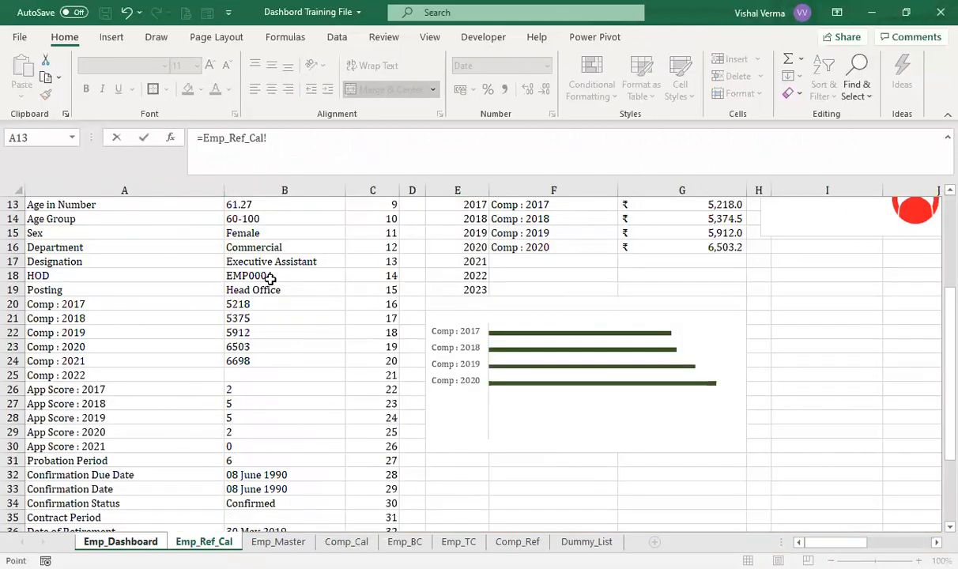
left_click(275, 247)
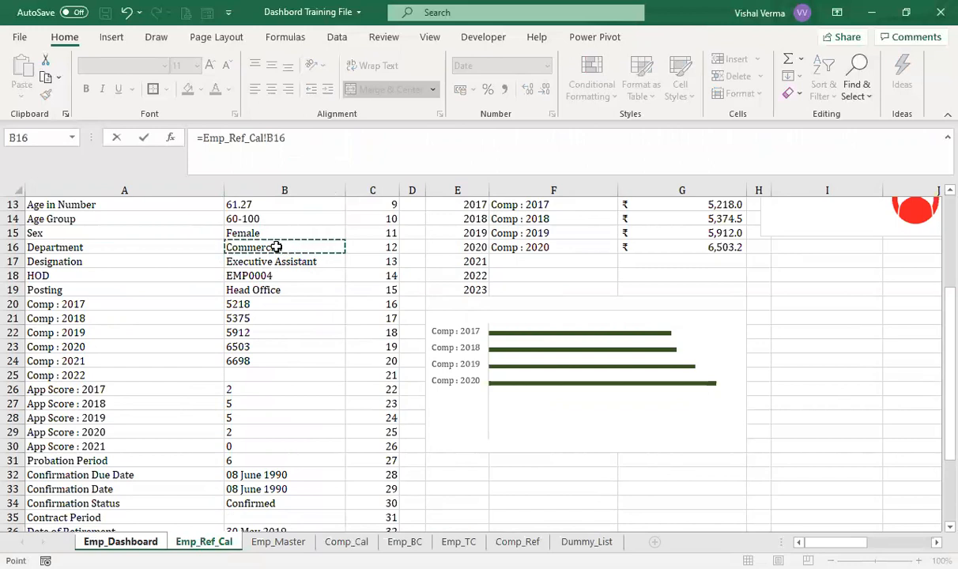
key("Return")
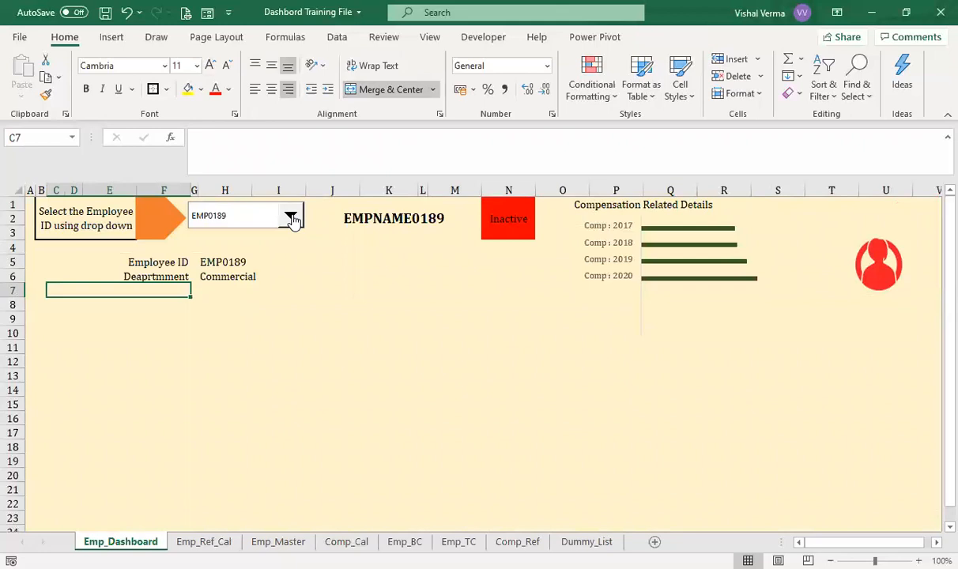
left_click(291, 215)
left_click(246, 250)
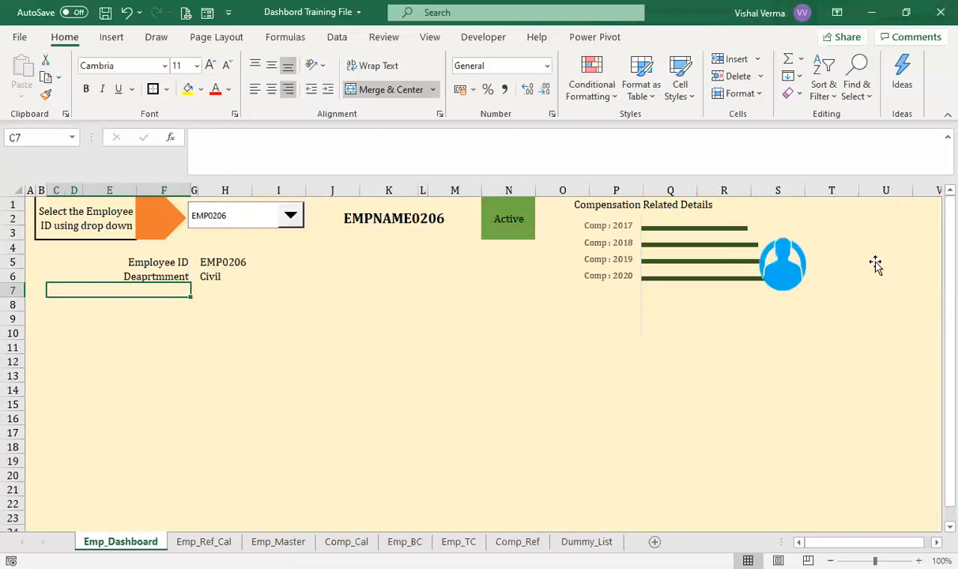
Step: Shrink the gender picture chart to end at row 6 and pull in its left edge to clear the compensation bars
left_click(822, 271)
left_click_drag(811, 305, 864, 282)
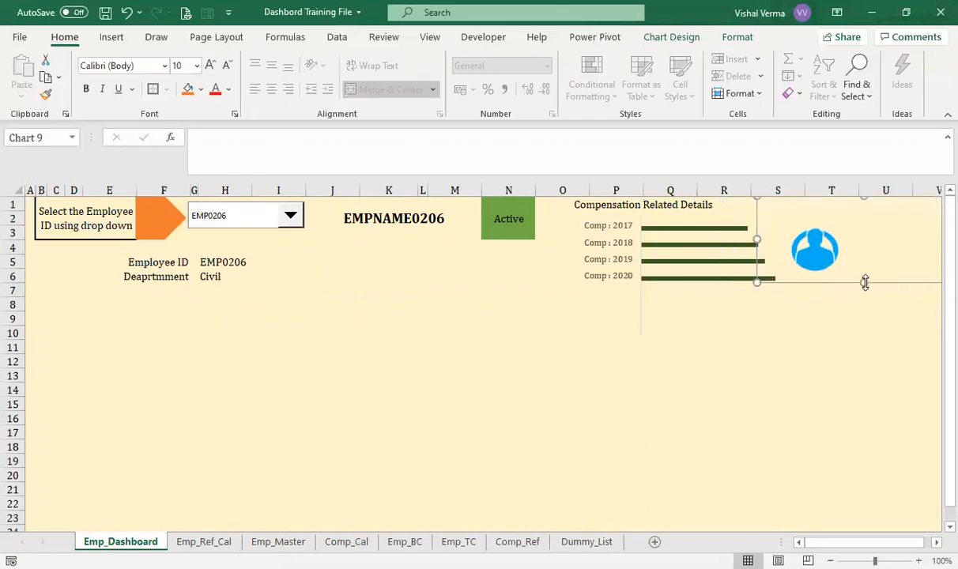
left_click_drag(758, 237, 782, 237)
left_click(745, 359)
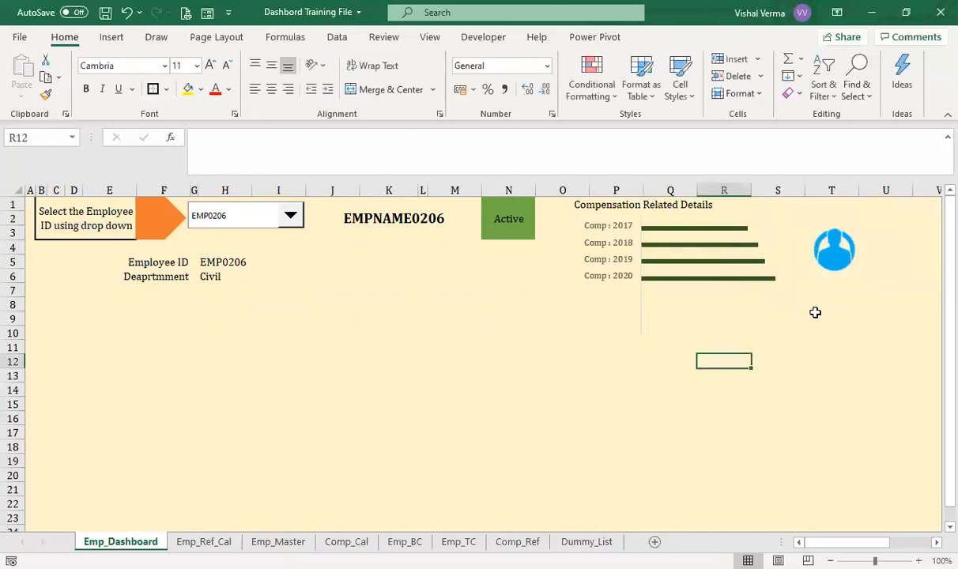
Step: Narrow the gender picture chart slightly from its right edge
left_click(833, 273)
left_click(828, 282)
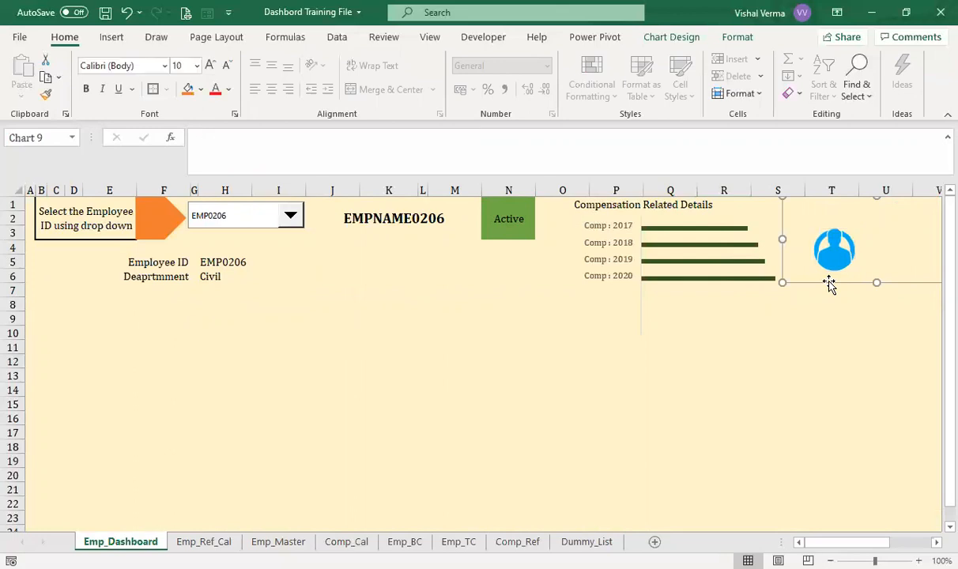
scroll(865, 267, "right", 5)
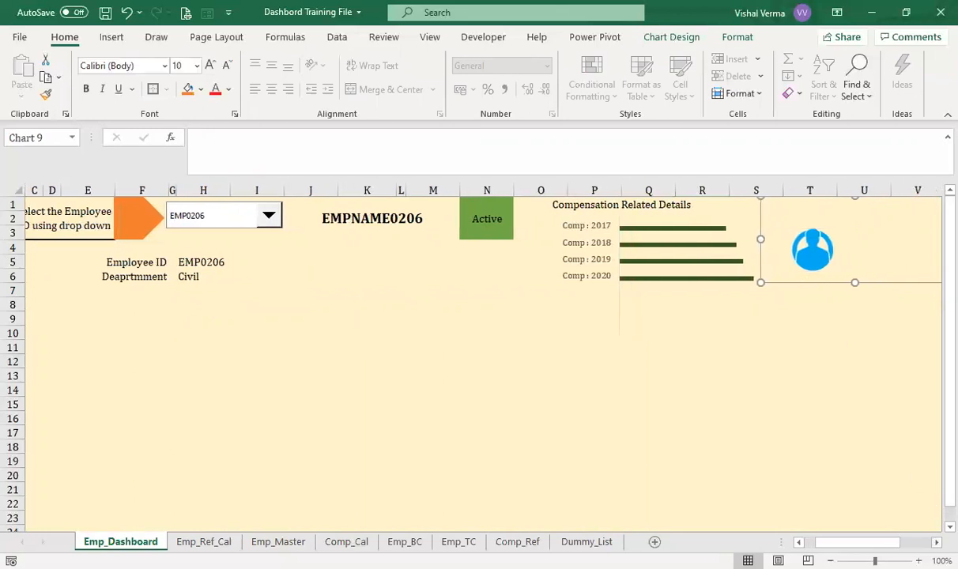
left_click_drag(859, 239, 843, 239)
scroll(388, 487, "left", 3)
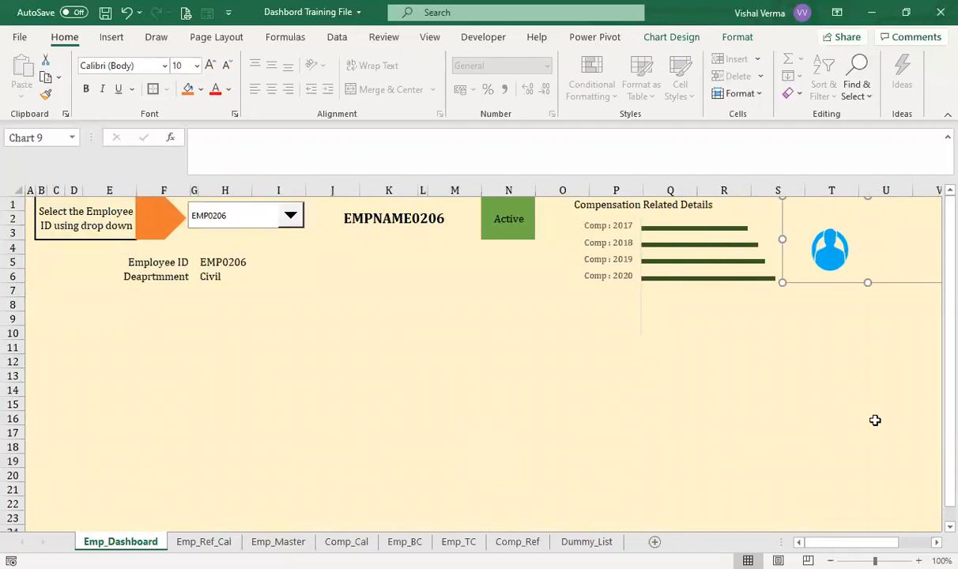
left_click(745, 433)
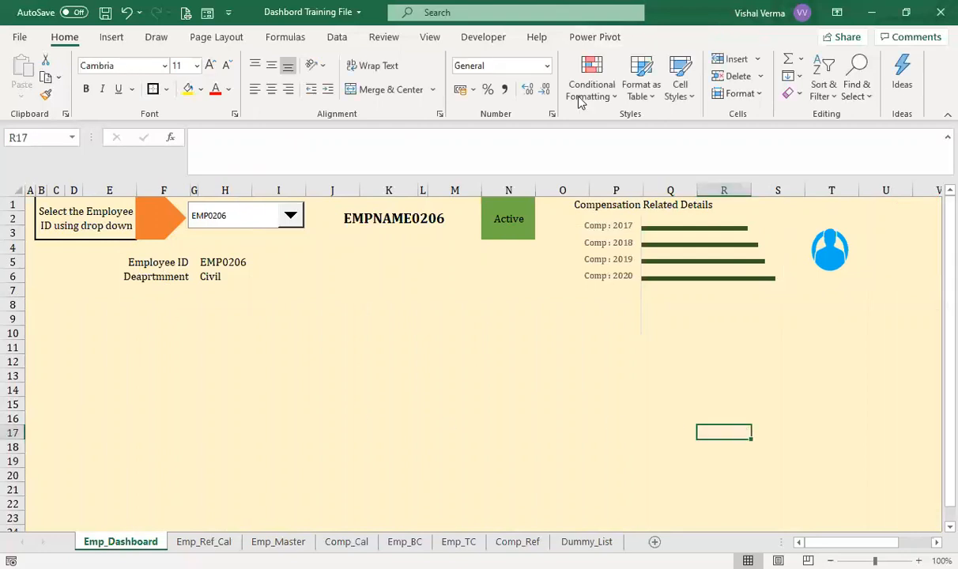
Step: In the Sample HR Data workbook's Emp_Dashboard, right-align the Flight Rate label in I10 and left-align its value in L10
key("alt+Tab")
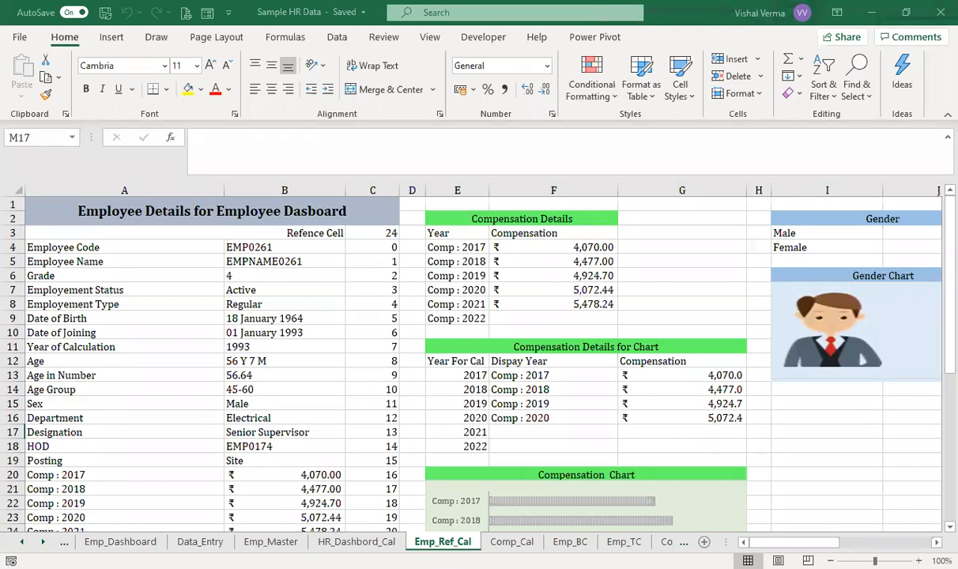
left_click(120, 541)
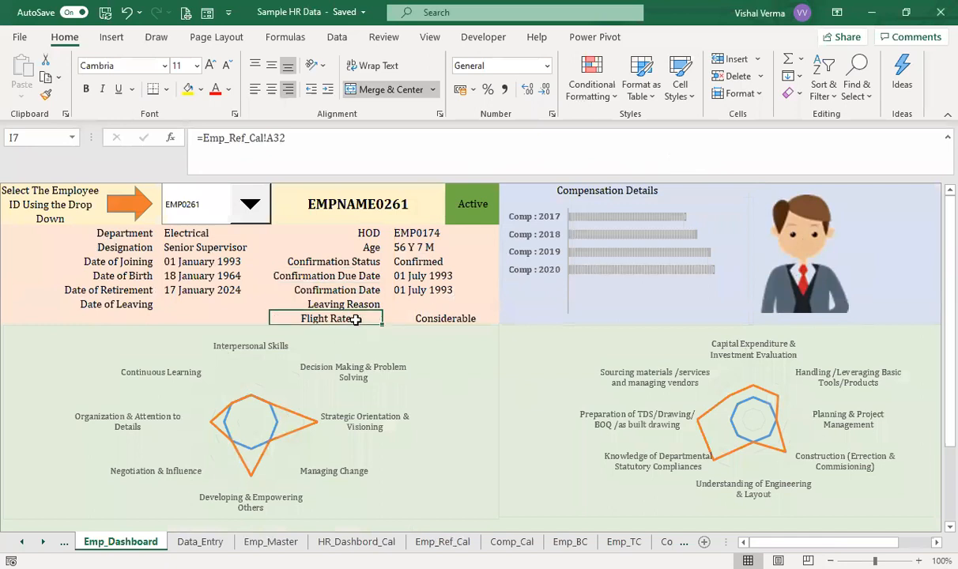
left_click(355, 319)
left_click(289, 89)
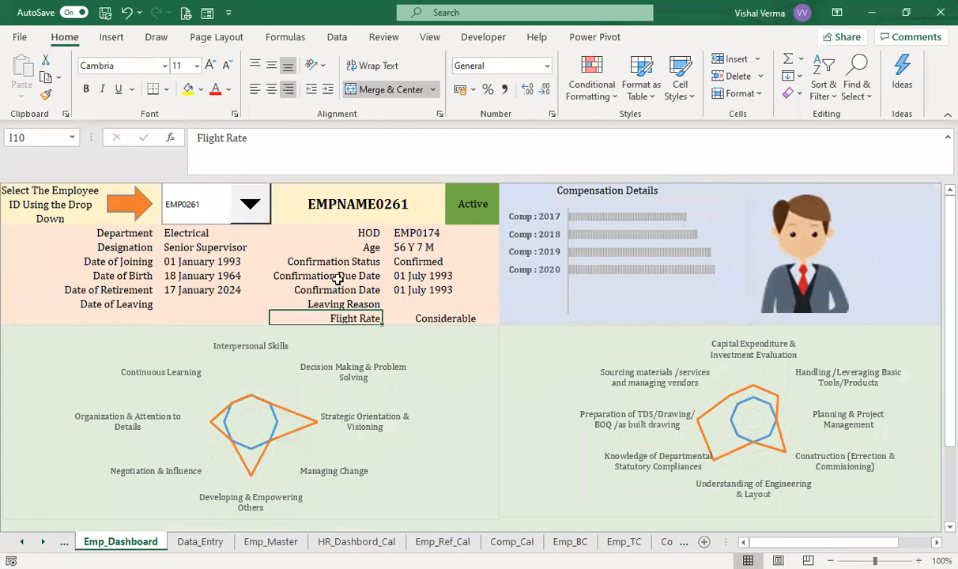
left_click(402, 320)
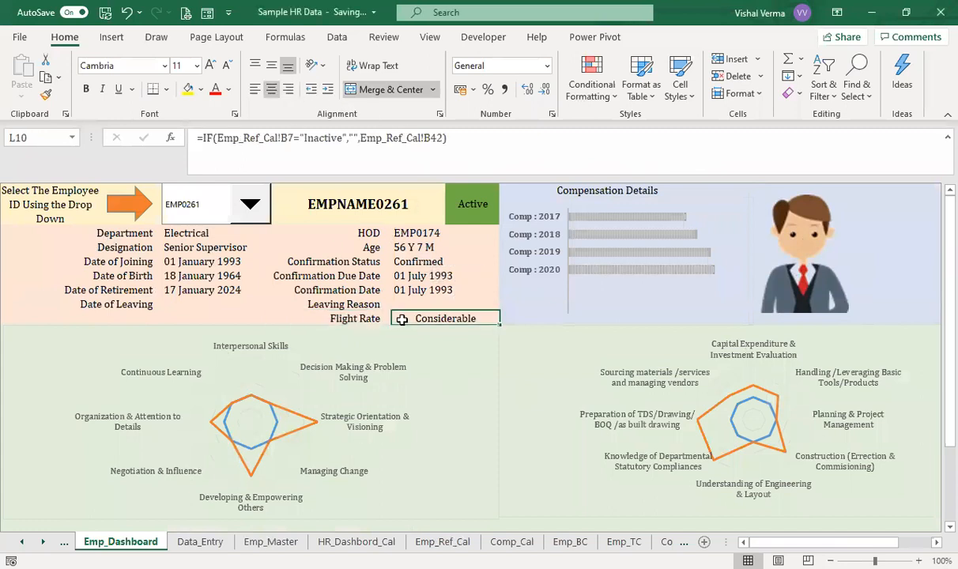
left_click(255, 89)
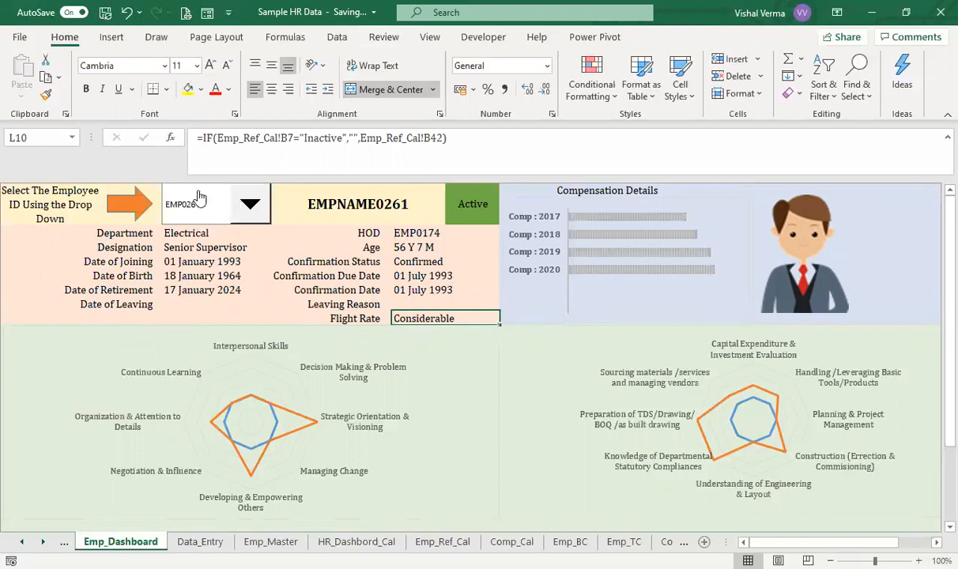
Step: Examine the employee IDs offered by the Emp_Dashboard drop-down and close the list, keeping EMP0261 selected
left_click(250, 206)
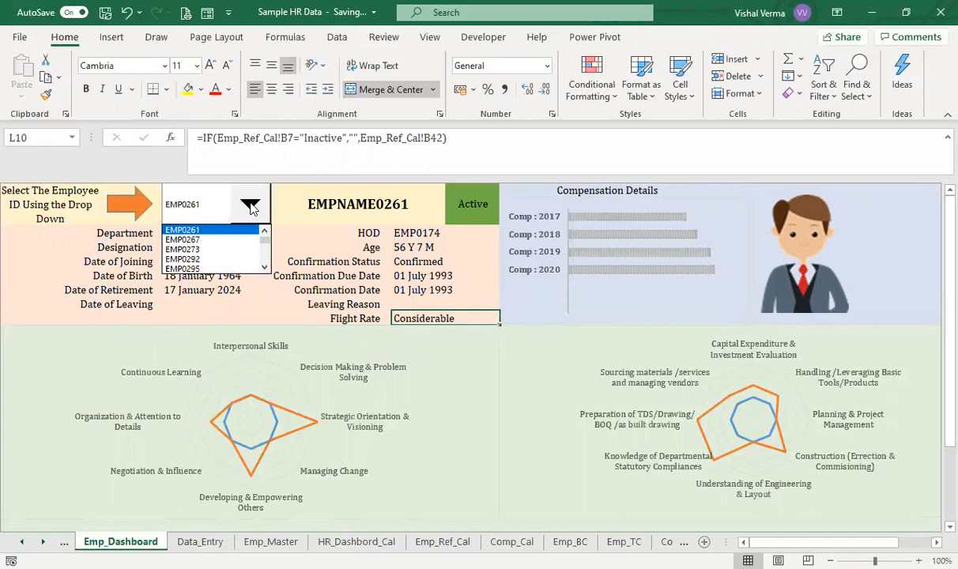
left_click(251, 206)
left_click(250, 207)
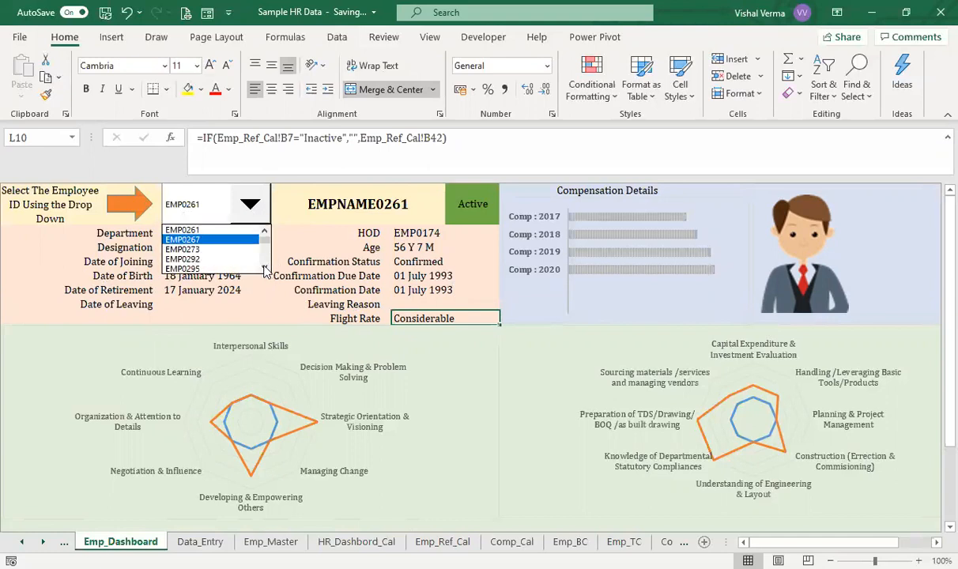
left_click(251, 206)
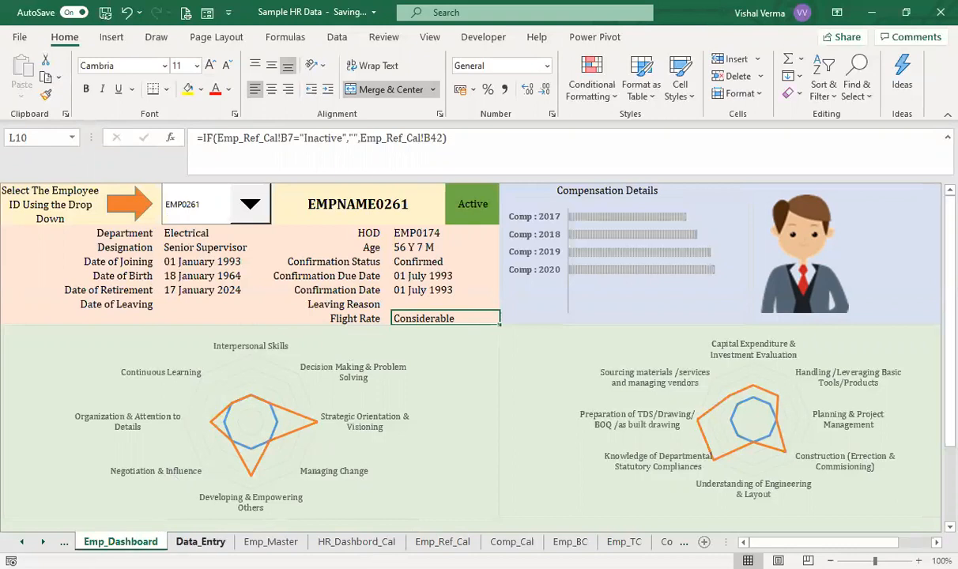
Step: Review the Graphical_Dashboard, Data_Entry and Emp_Master sheets of the Sample HR Data workbook and return to Emp_Dashboard
left_click(23, 542)
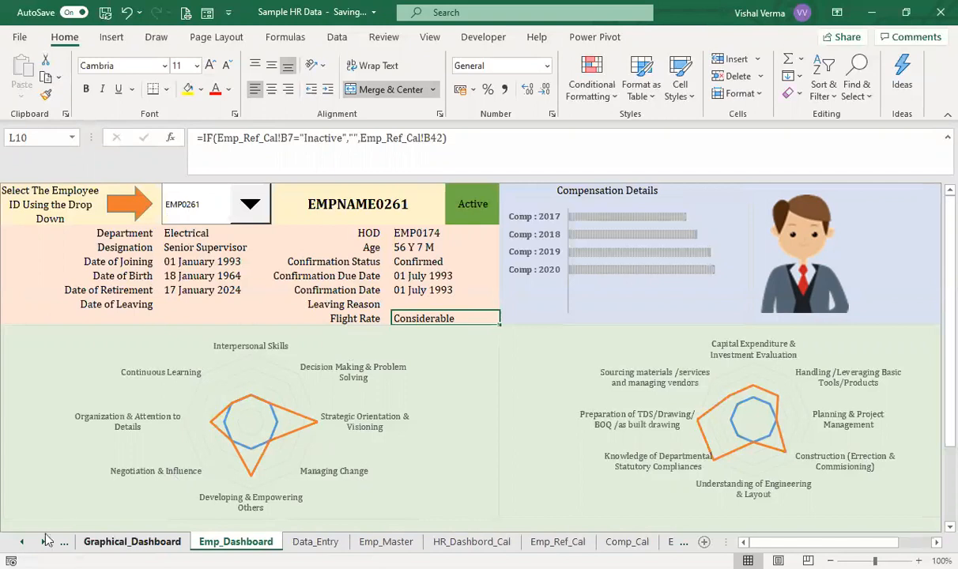
left_click(132, 543)
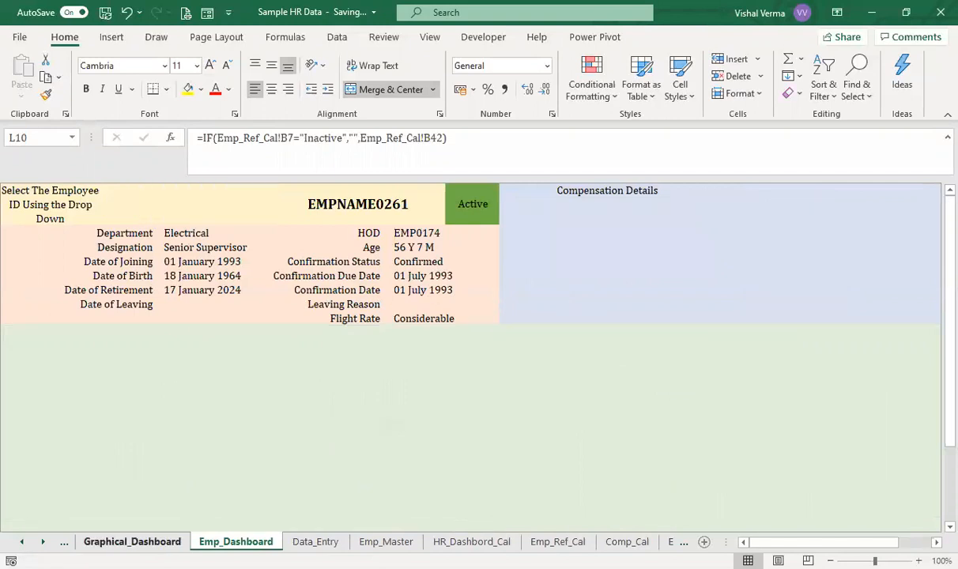
left_click(235, 543)
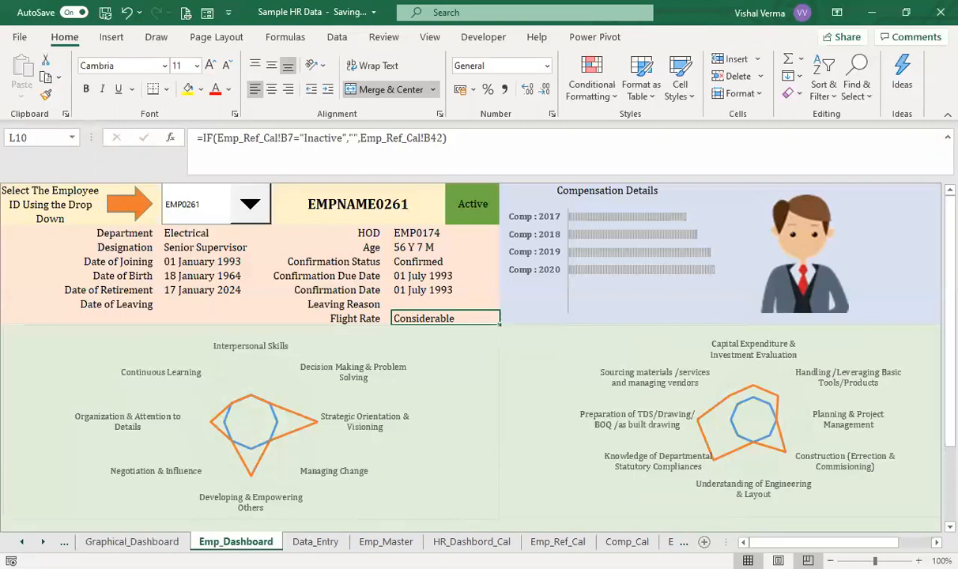
left_click(316, 542)
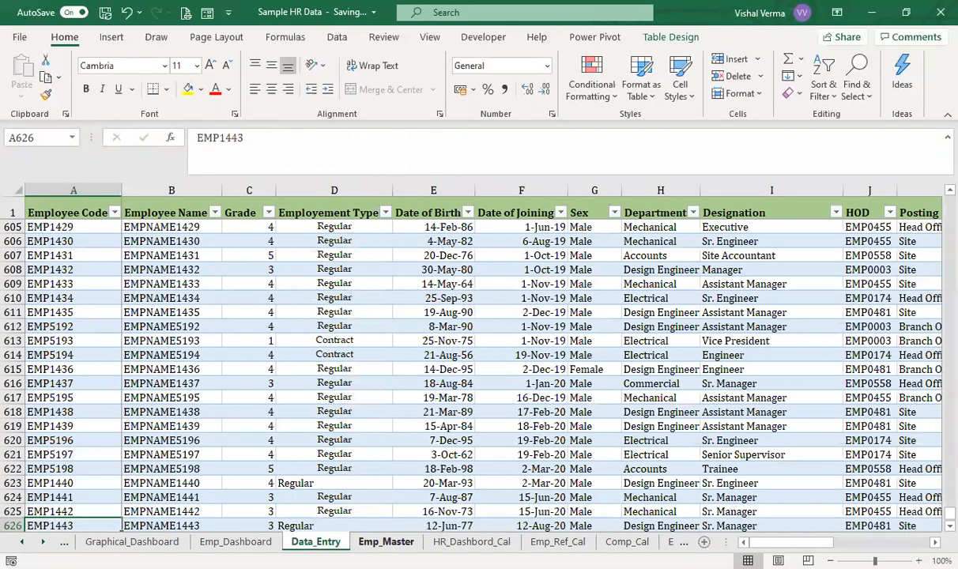
left_click(386, 542)
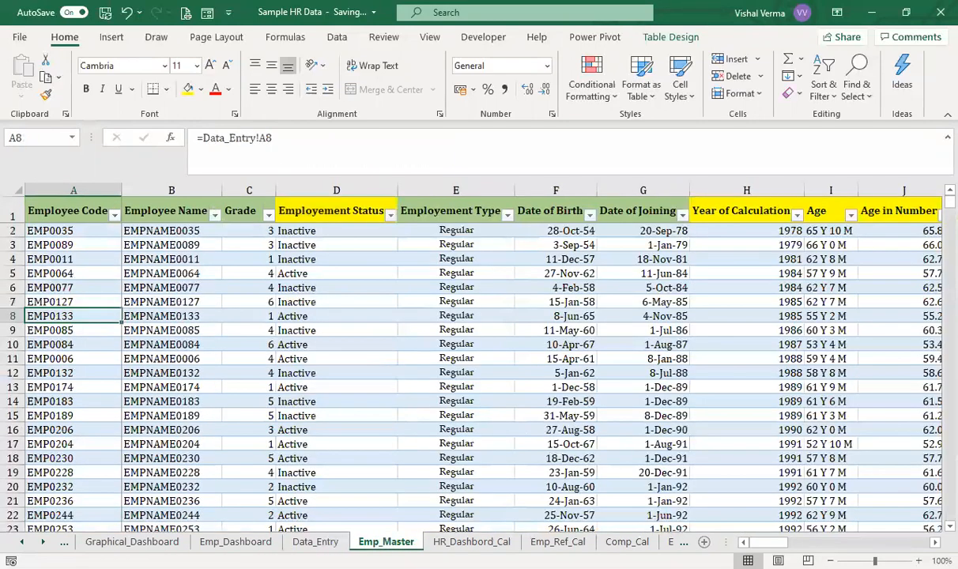
left_click(235, 542)
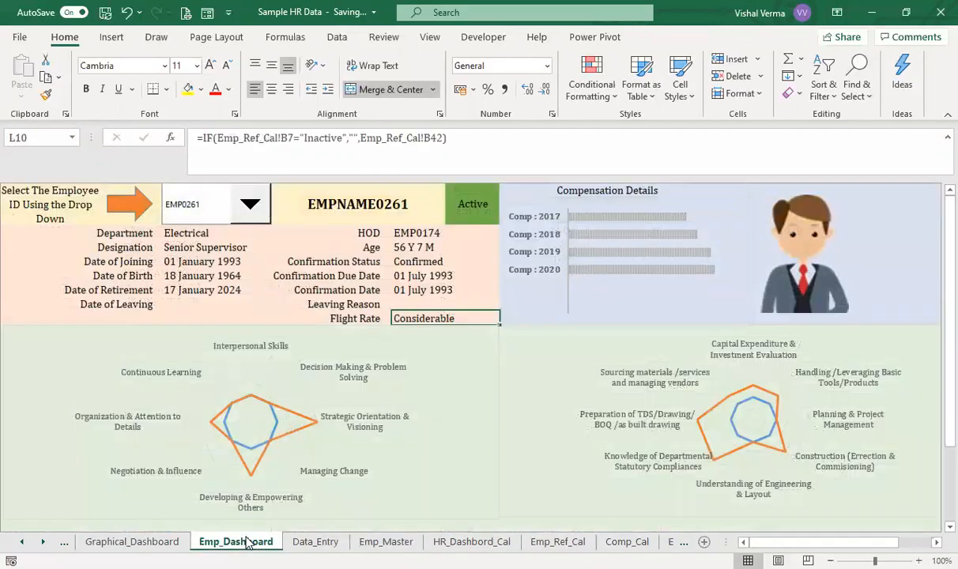